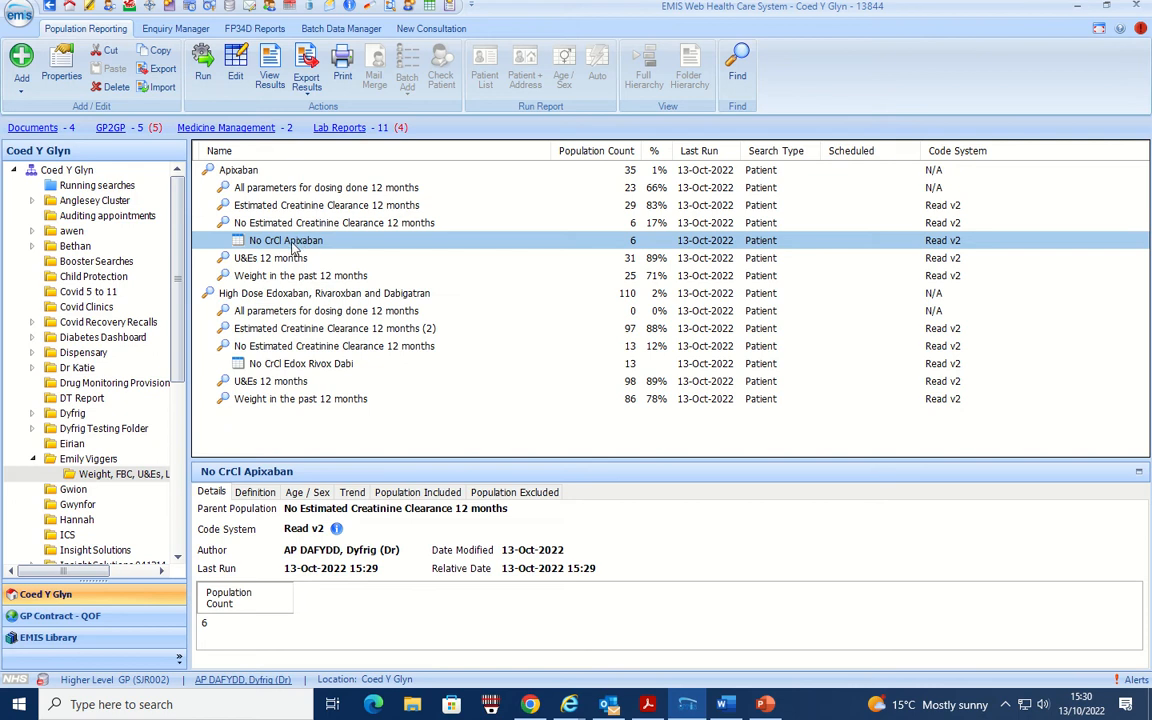
- View the No CrCl Apixaban report results and export them in CSV format to the Desktop as No CrCl Apixaban.csv
click(270, 75)
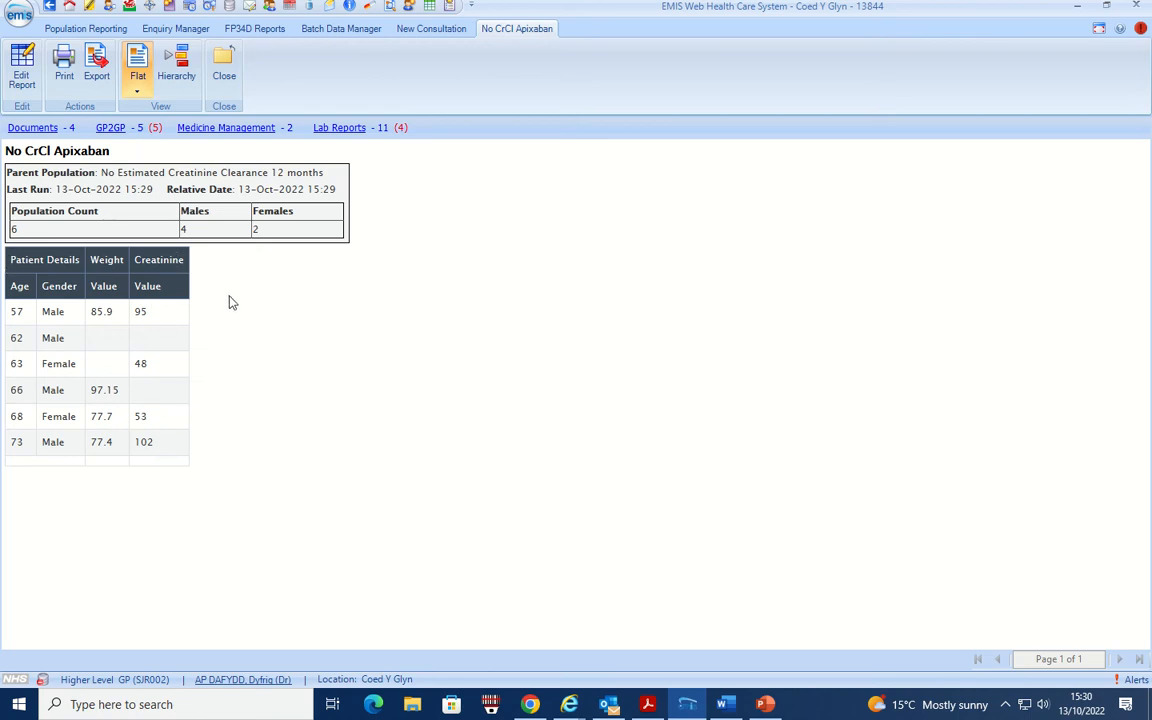
click(95, 68)
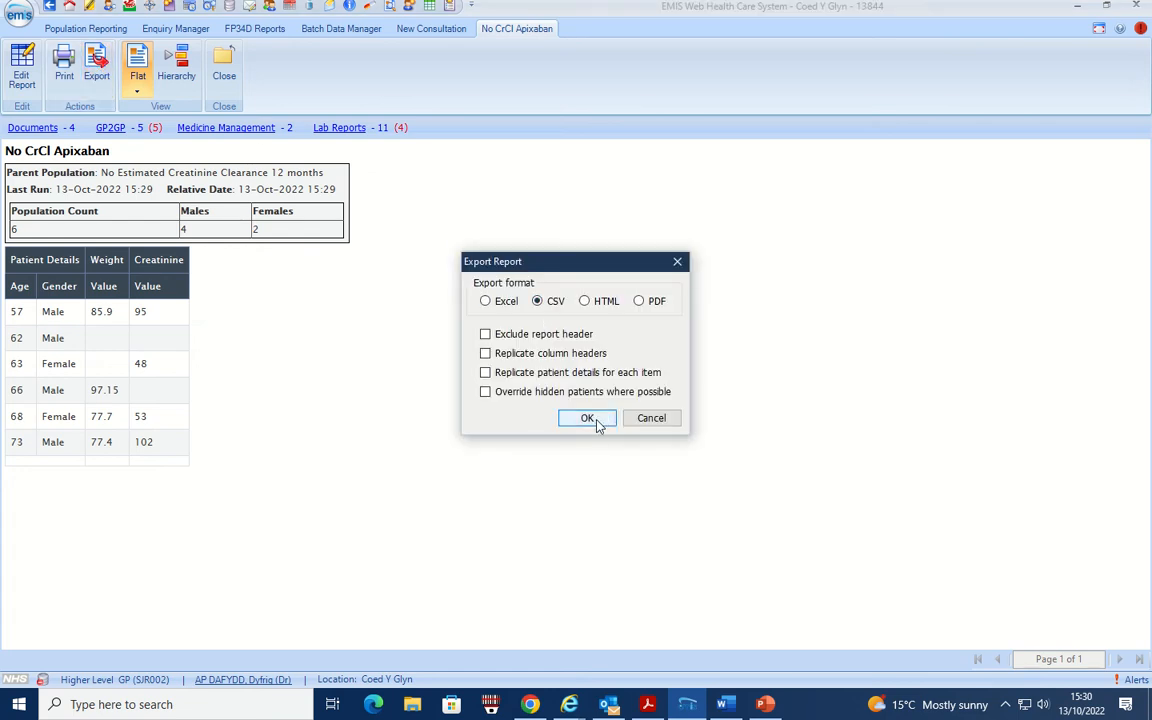
click(595, 420)
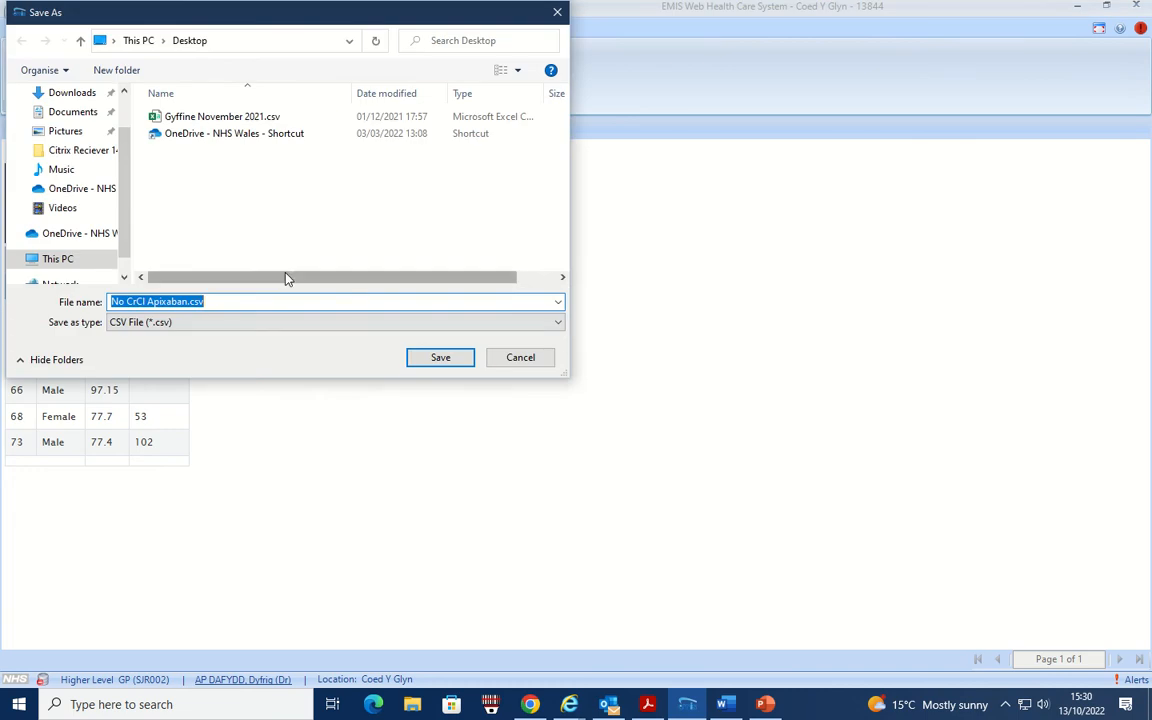
scroll(100, 150, up, 1)
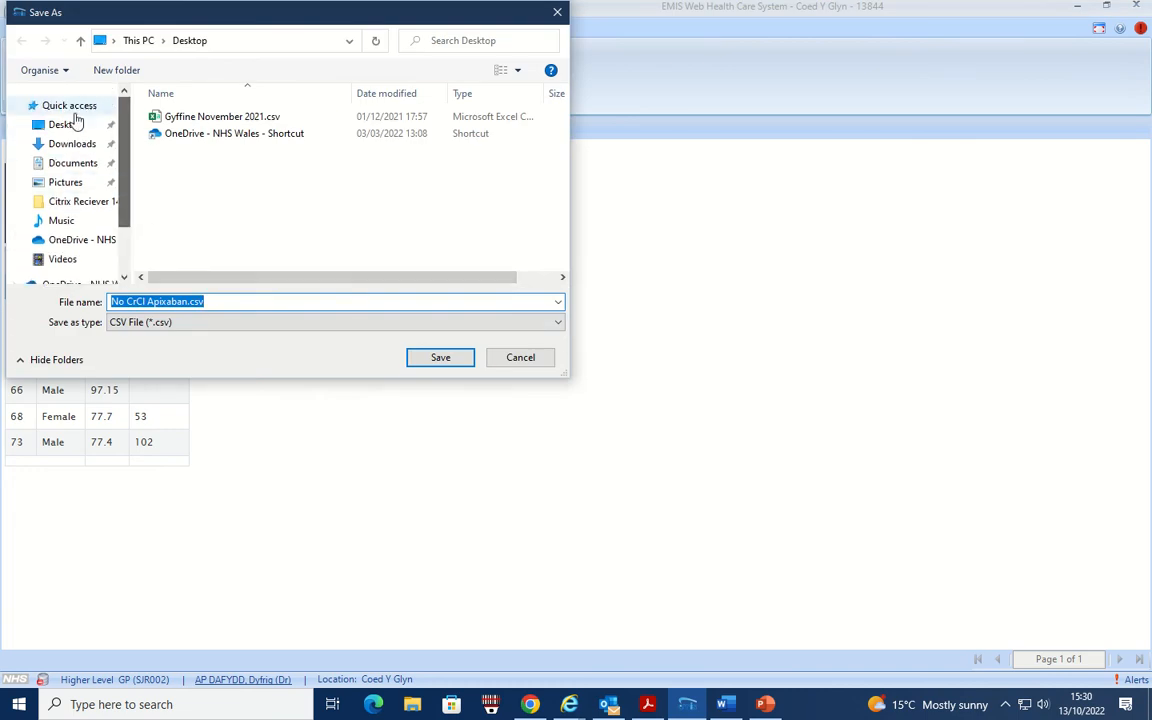
click(68, 126)
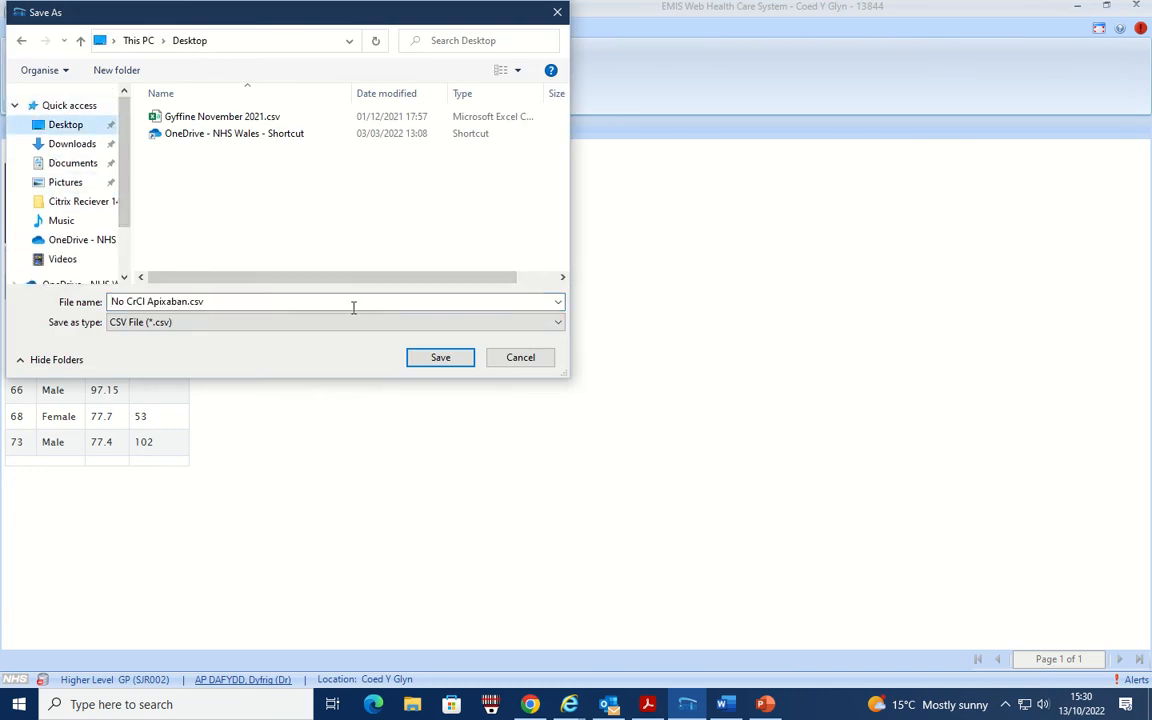
click(442, 360)
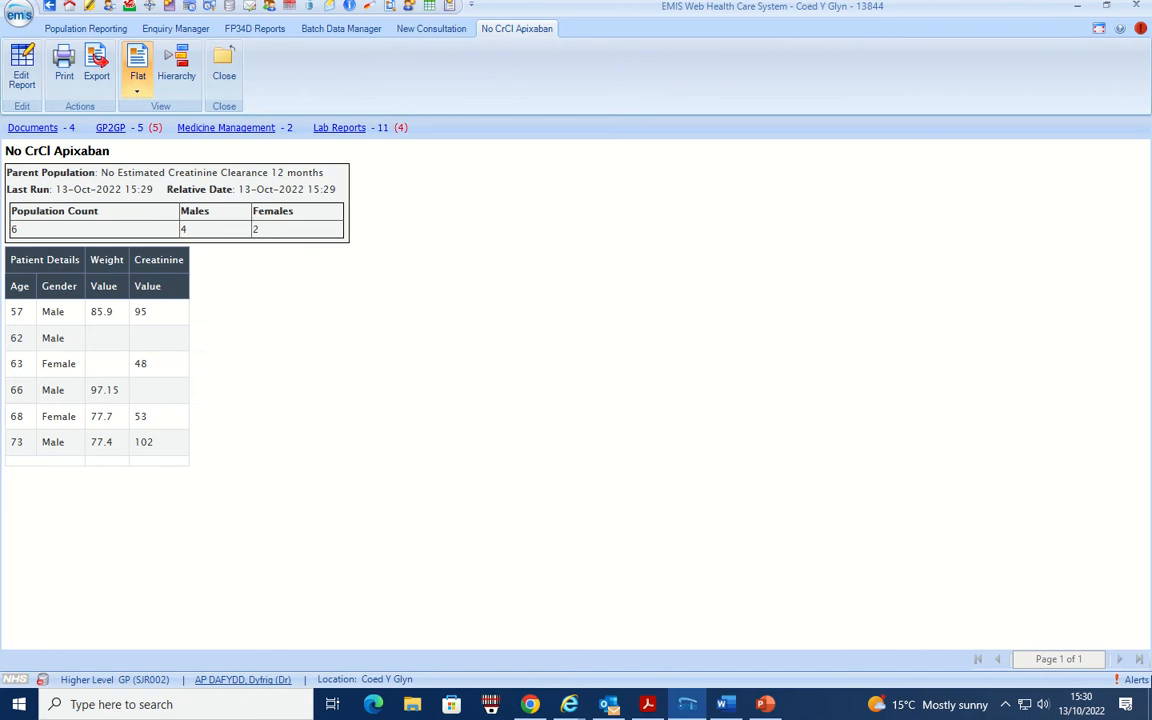
- Show the Windows desktop and open the exported No CrCl Apixaban.csv file in Excel
key(super+d)
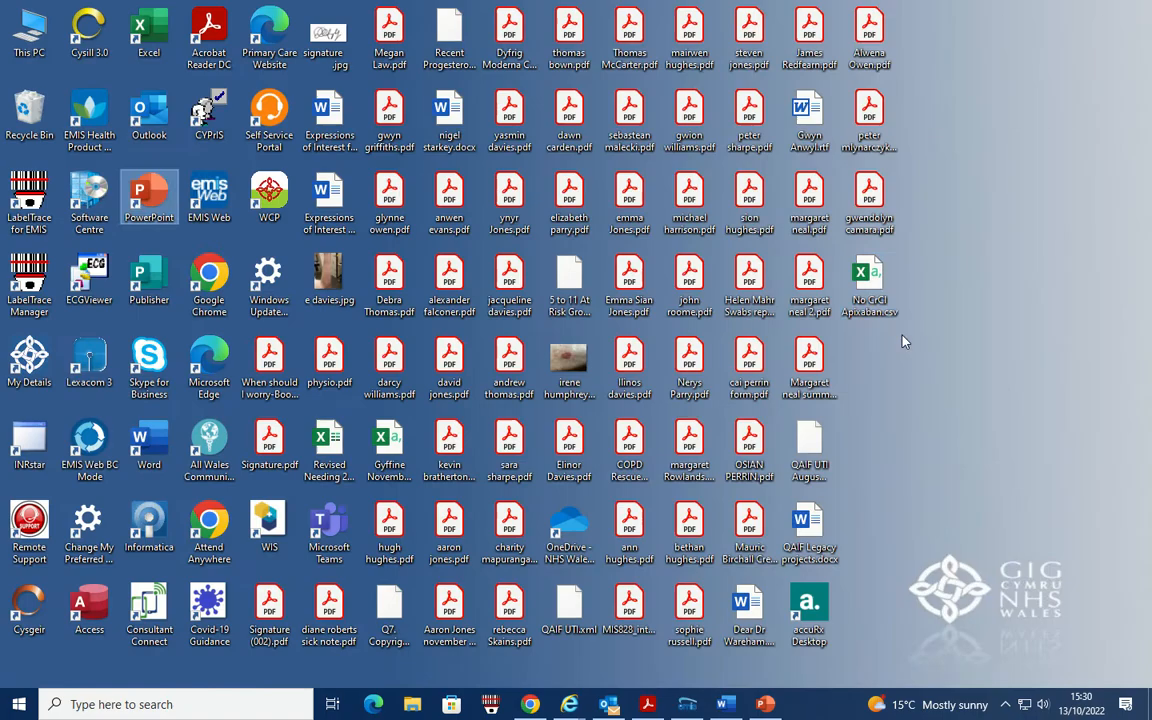
double_click(870, 280)
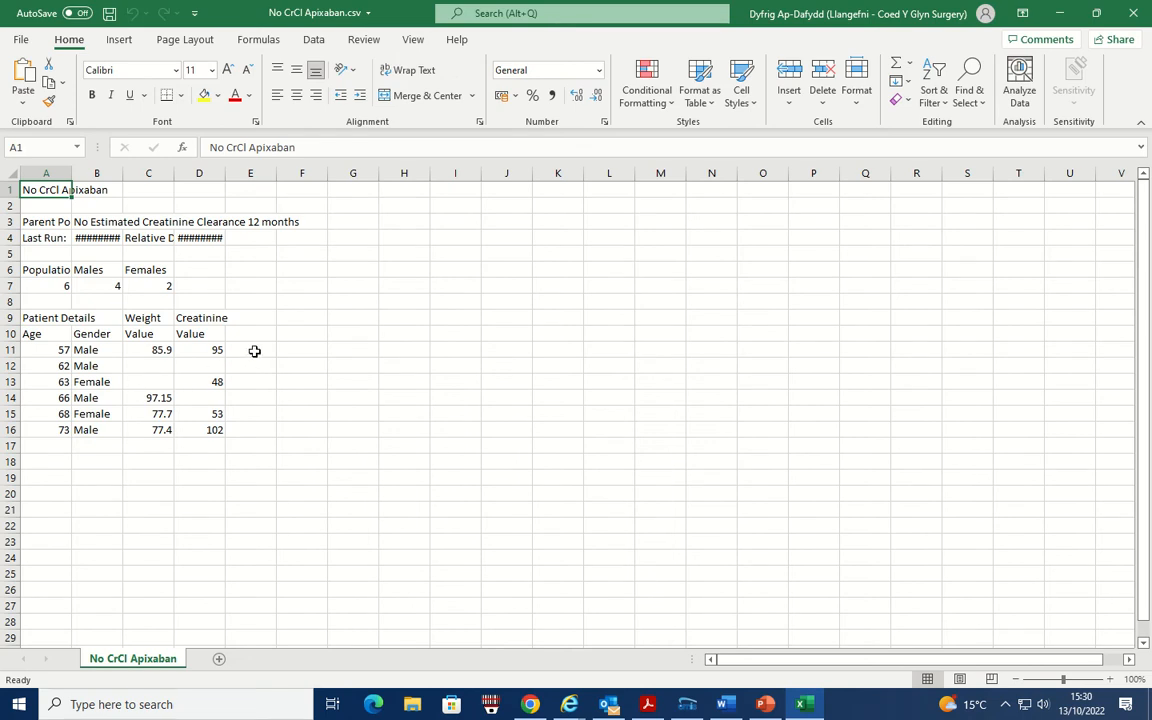
mouse_move(516, 6)
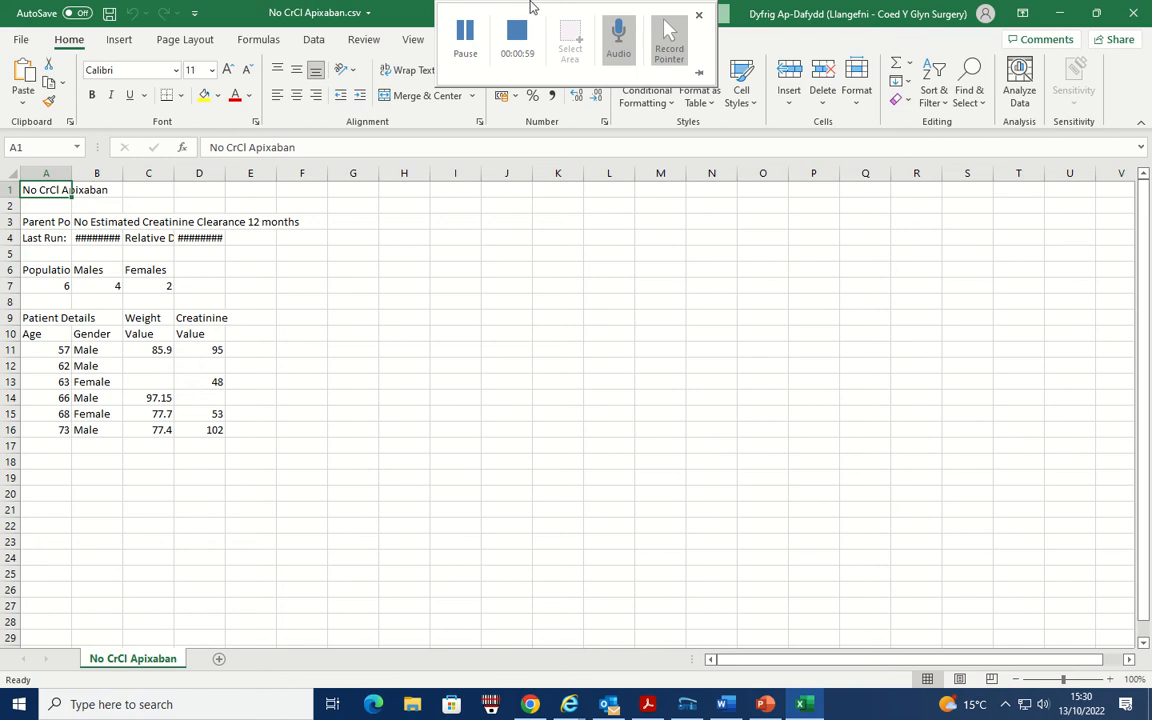
click(465, 35)
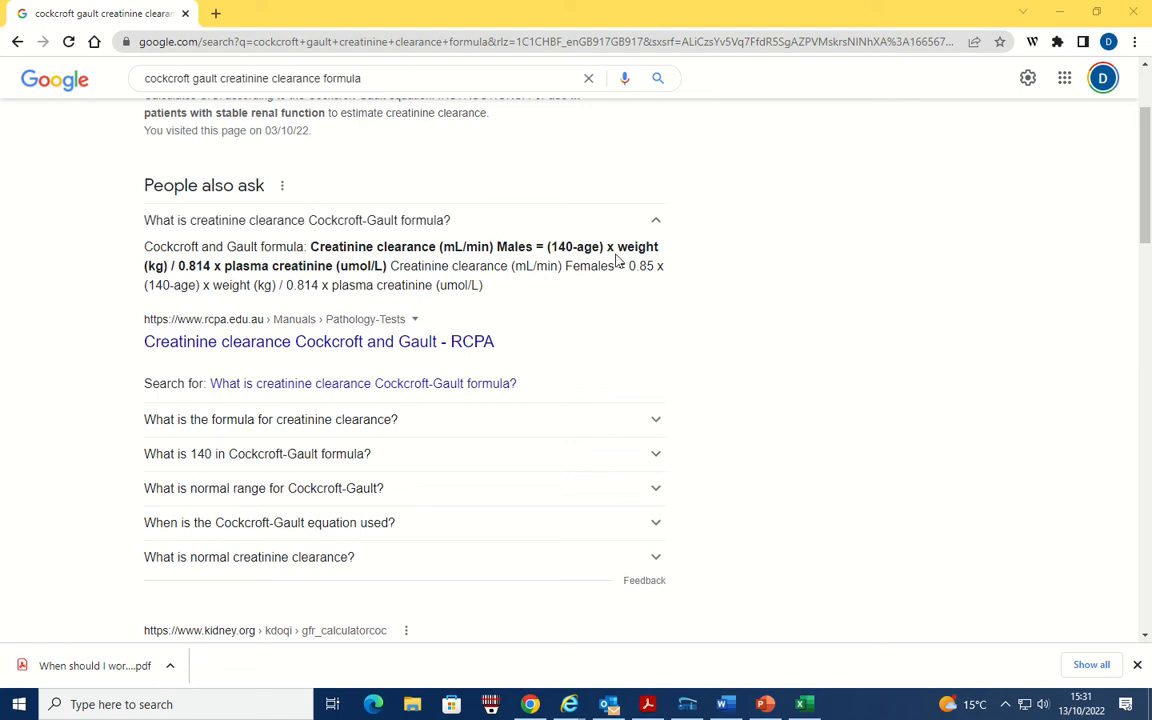
mouse_move(504, 5)
click(466, 40)
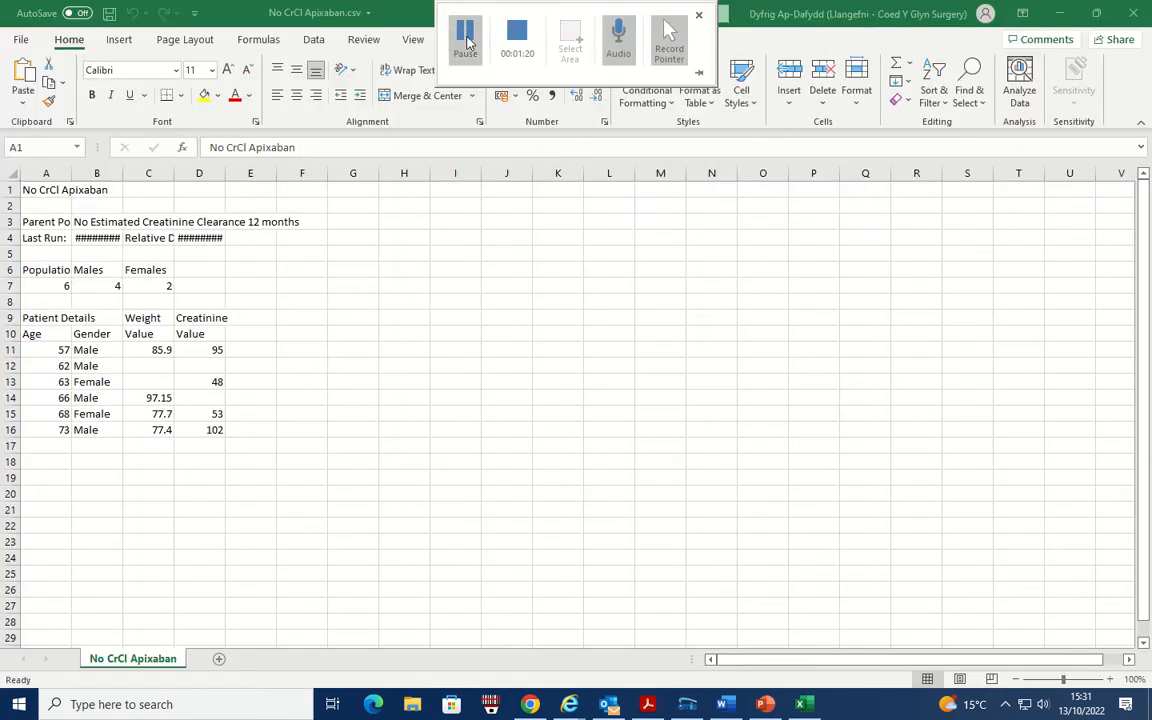
click(257, 352)
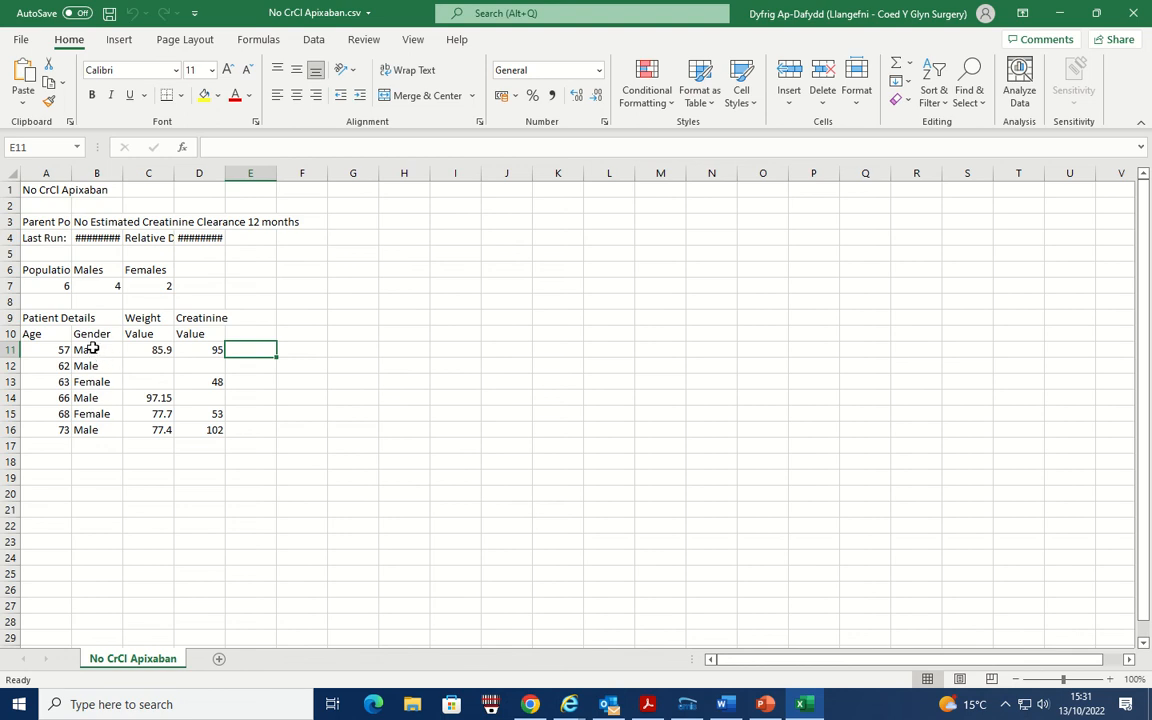
- Replace every "female" entry in the Gender cells B11:B16 with 0.85
drag(91, 348, 90, 429)
click(566, 14)
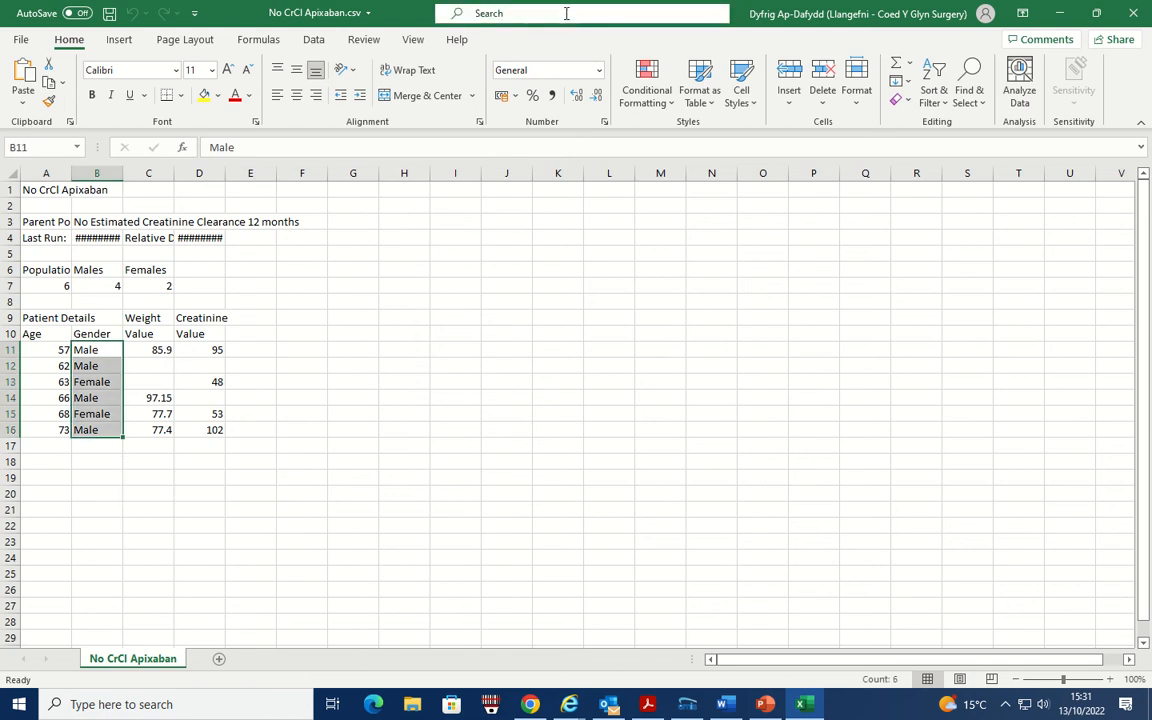
text(replace)
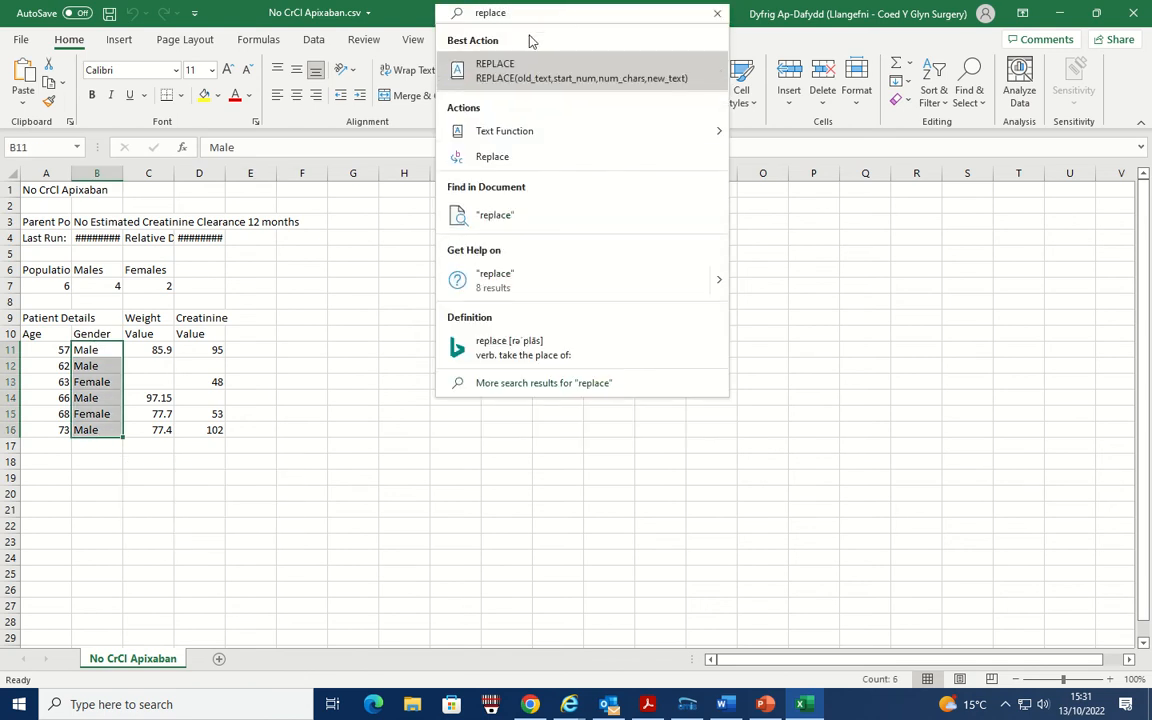
click(500, 160)
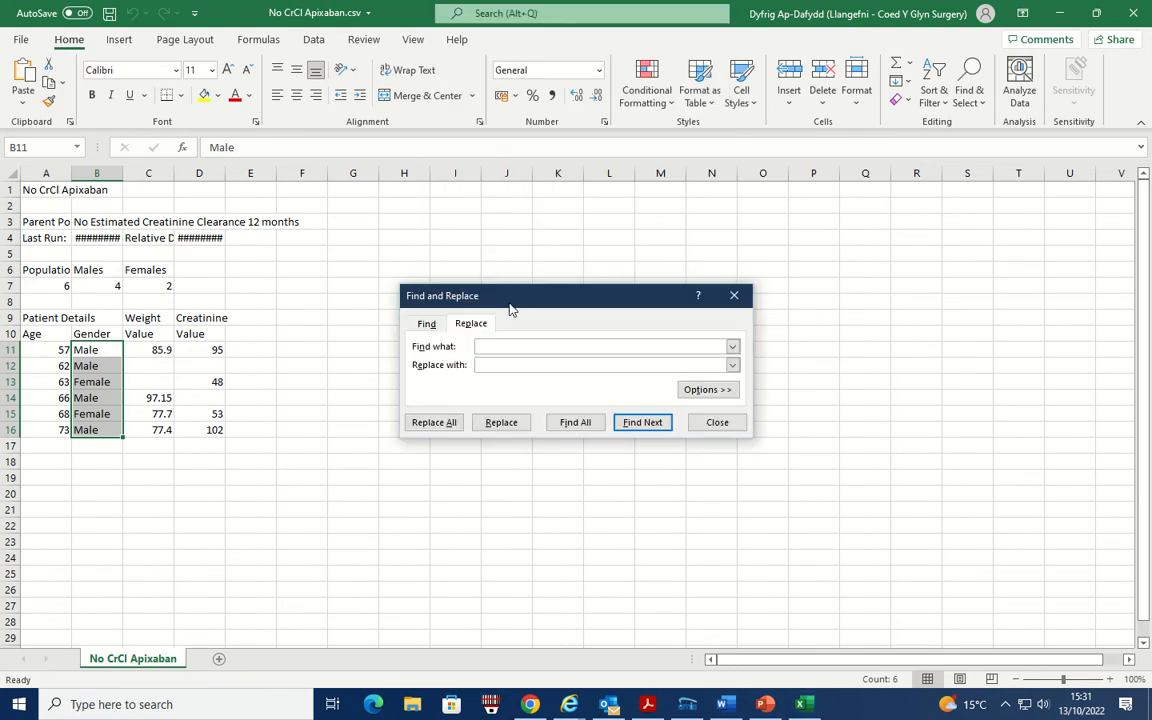
text(female)
click(510, 367)
click(434, 421)
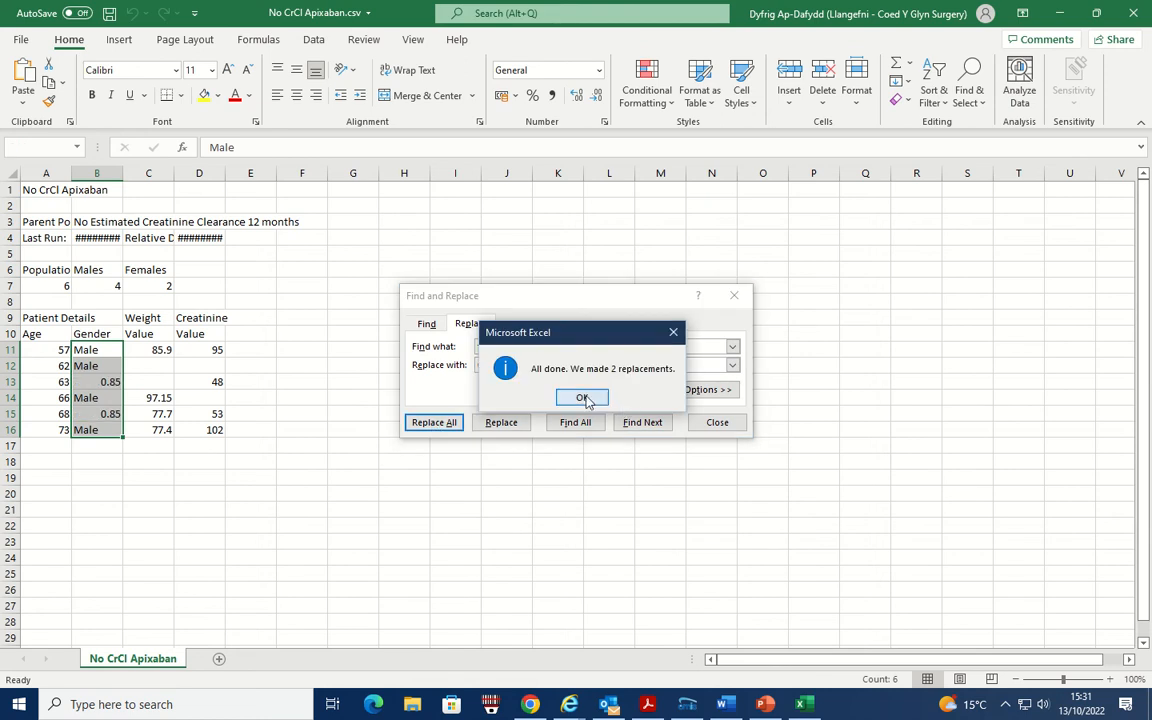
click(587, 401)
- Replace every "male" entry in the Gender cells B11:B16 with 1 and close Find and Replace
click(486, 345)
key(BackSpace)
key(BackSpace)
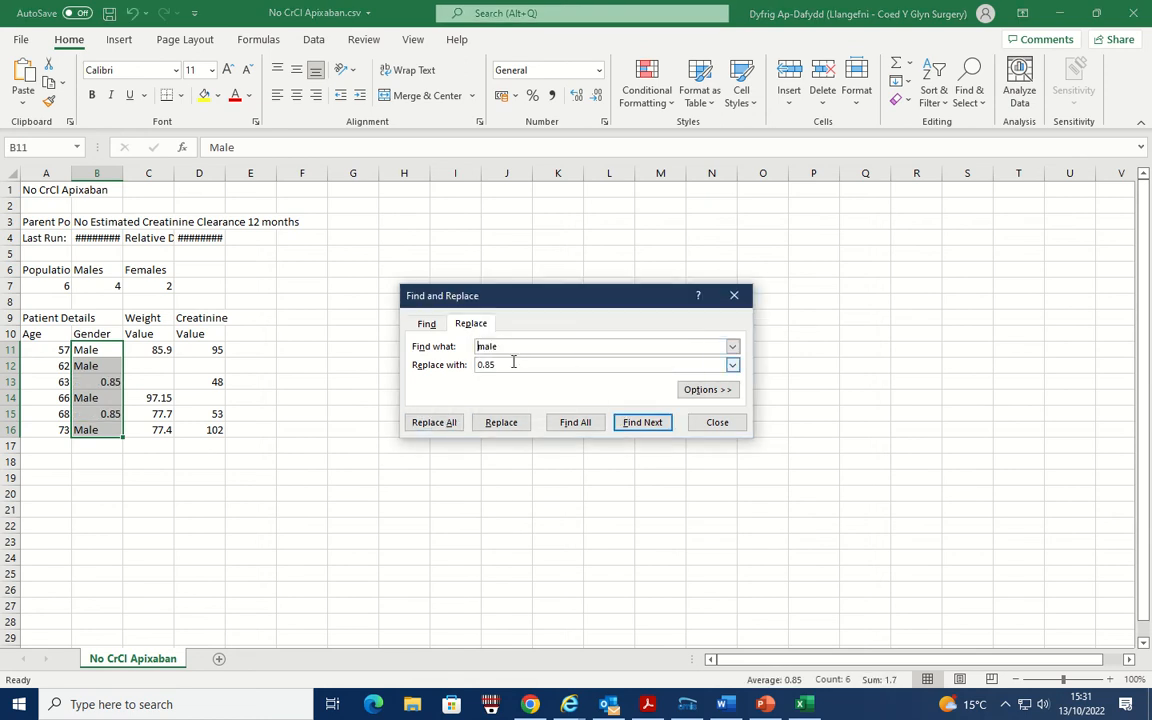
key(Tab)
text(1)
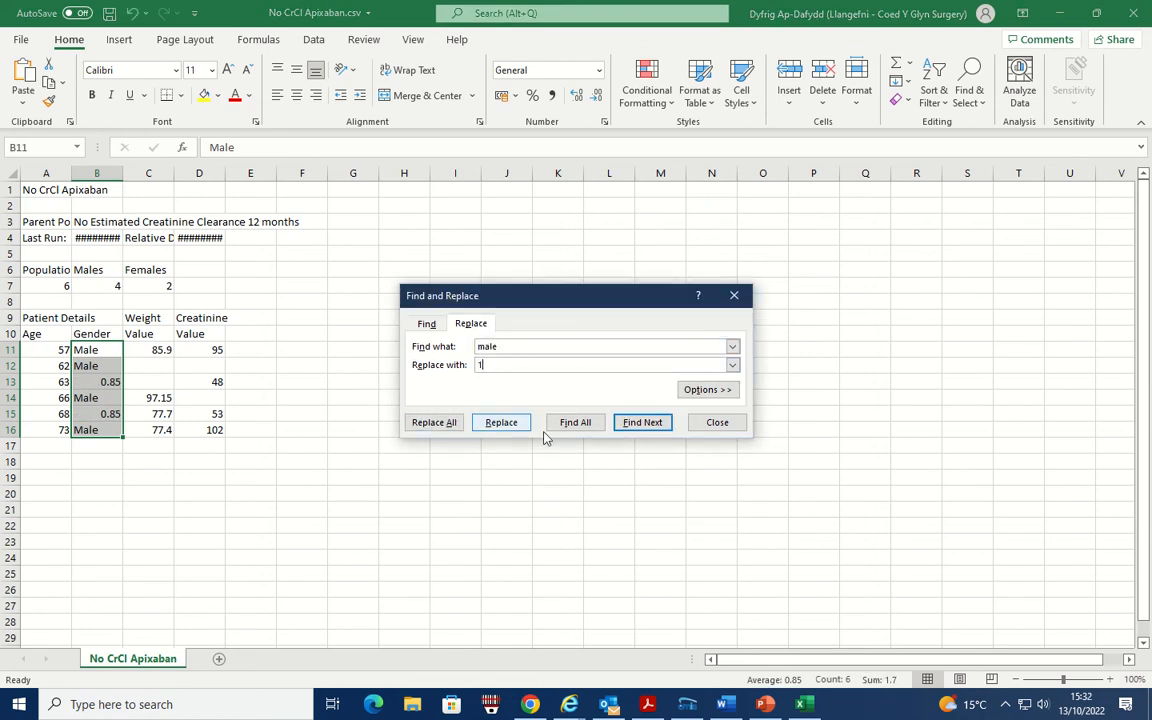
click(434, 421)
click(587, 400)
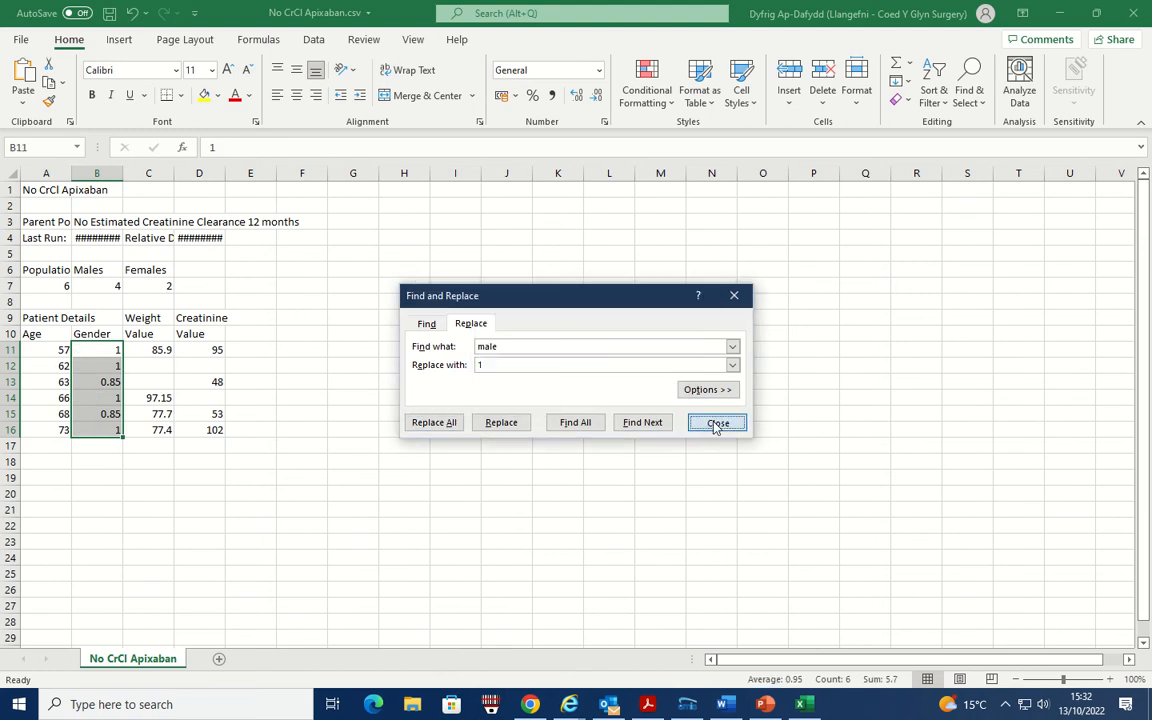
click(717, 424)
- Insert a SUM function in cell E11 beside the first patient's creatinine value and clear its suggested range
mouse_move(460, 8)
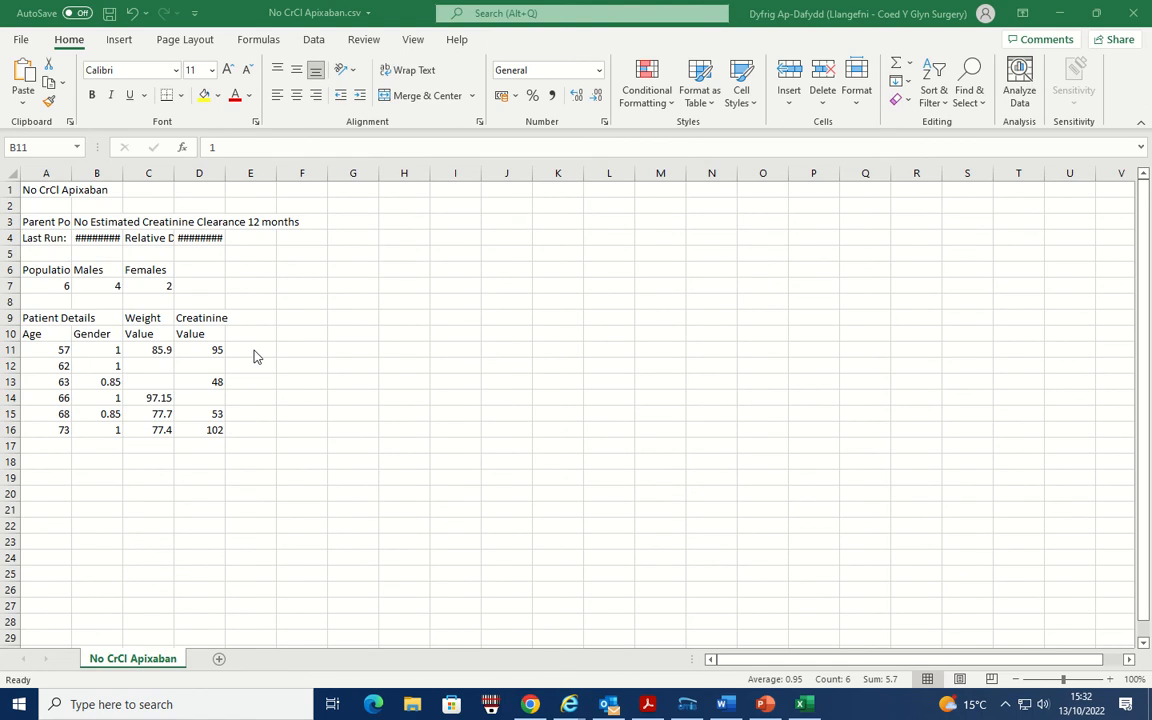
click(252, 350)
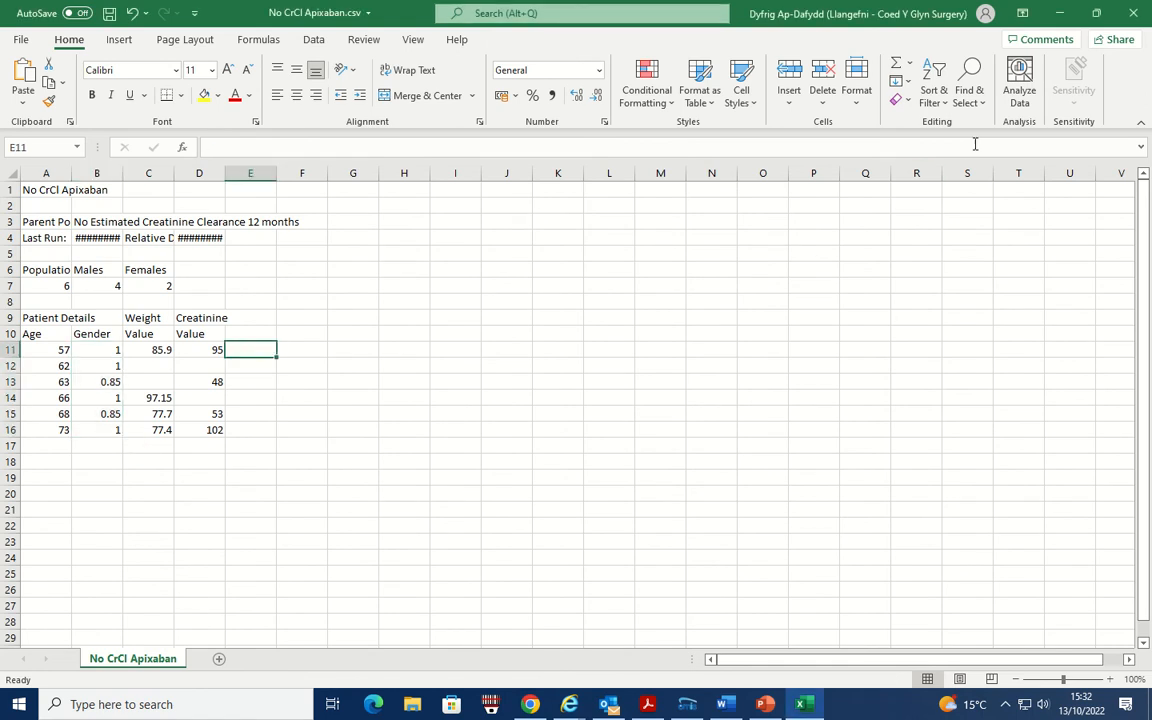
click(909, 66)
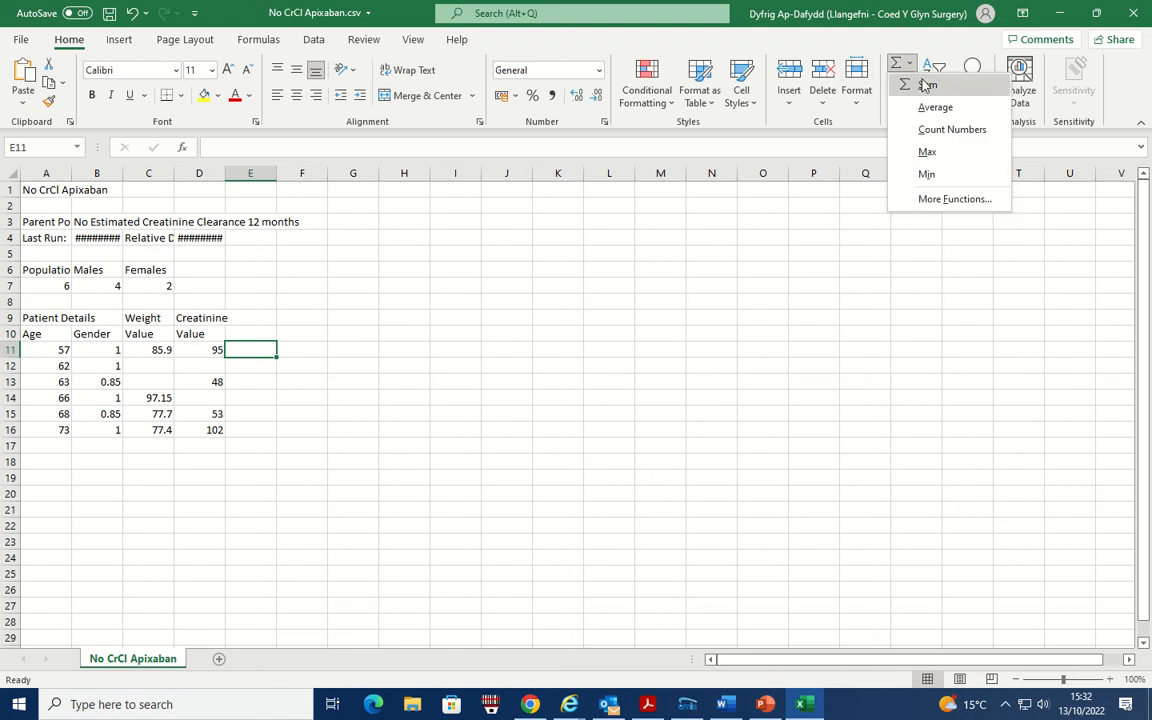
click(924, 84)
click(266, 147)
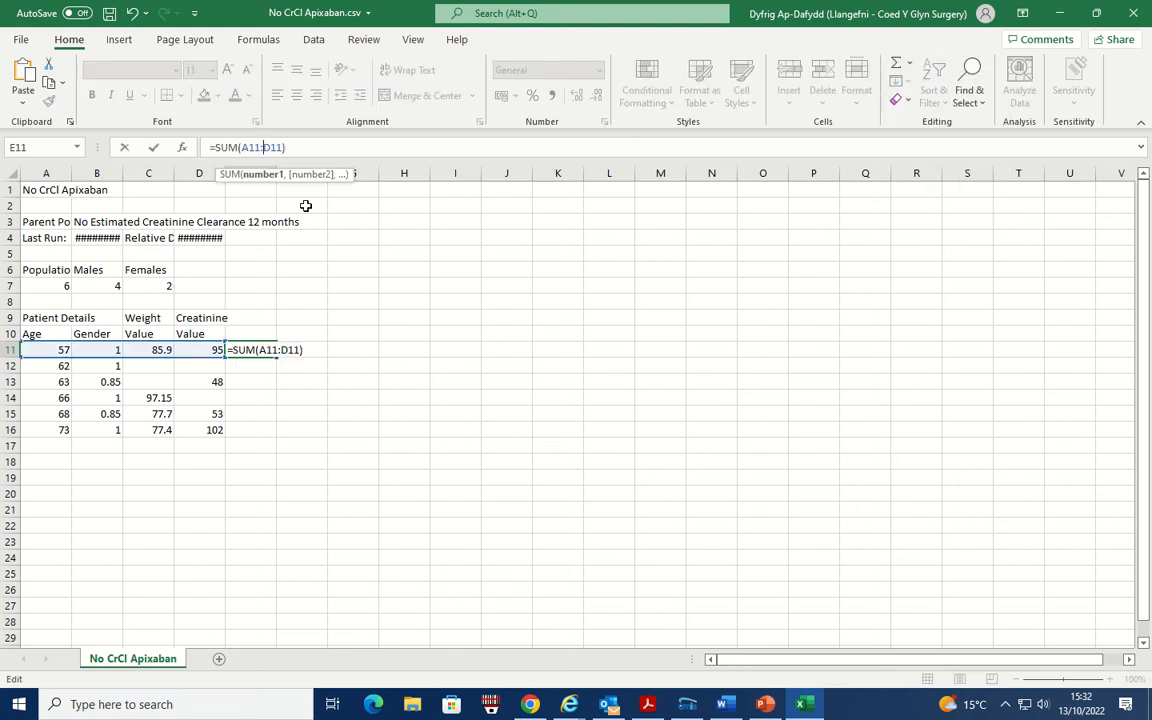
key(BackSpace)
key(BackSpace)
key(BackSpace)
key(BackSpace)
key(BackSpace)
key(BackSpace)
key(BackSpace)
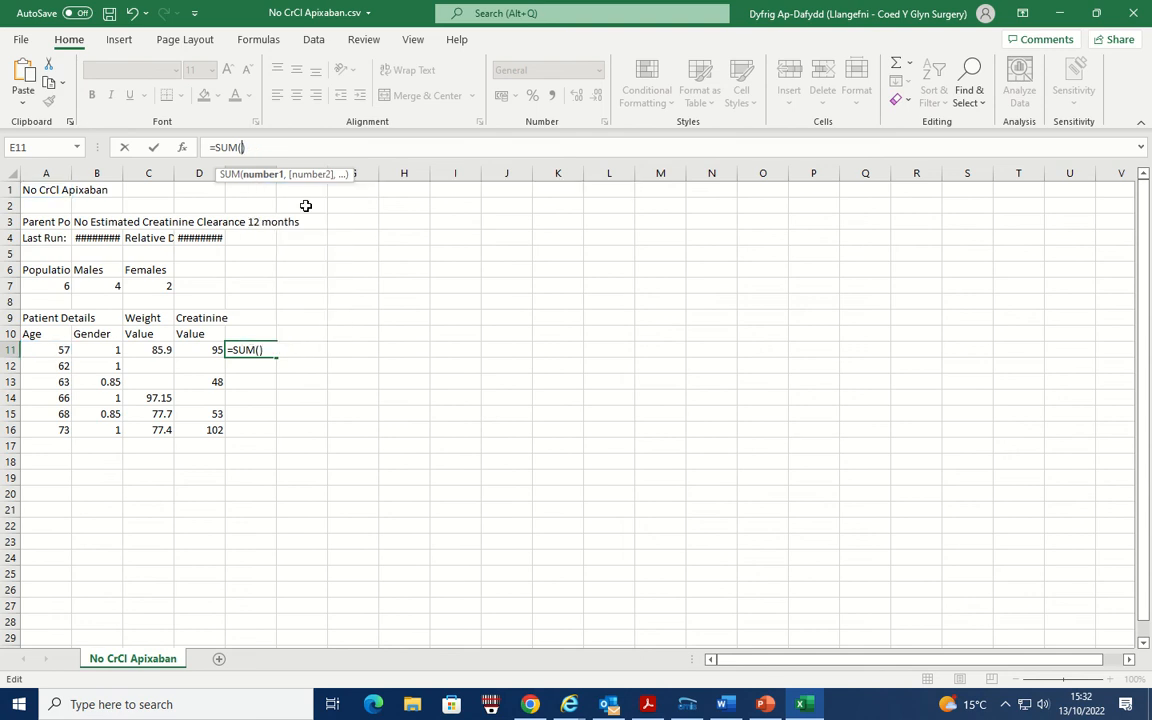
- Check the Cockcroft-Gault formula in Chrome and enter (140-A11) inside the SUM function in E11, enclosed in its own parentheses
click(530, 704)
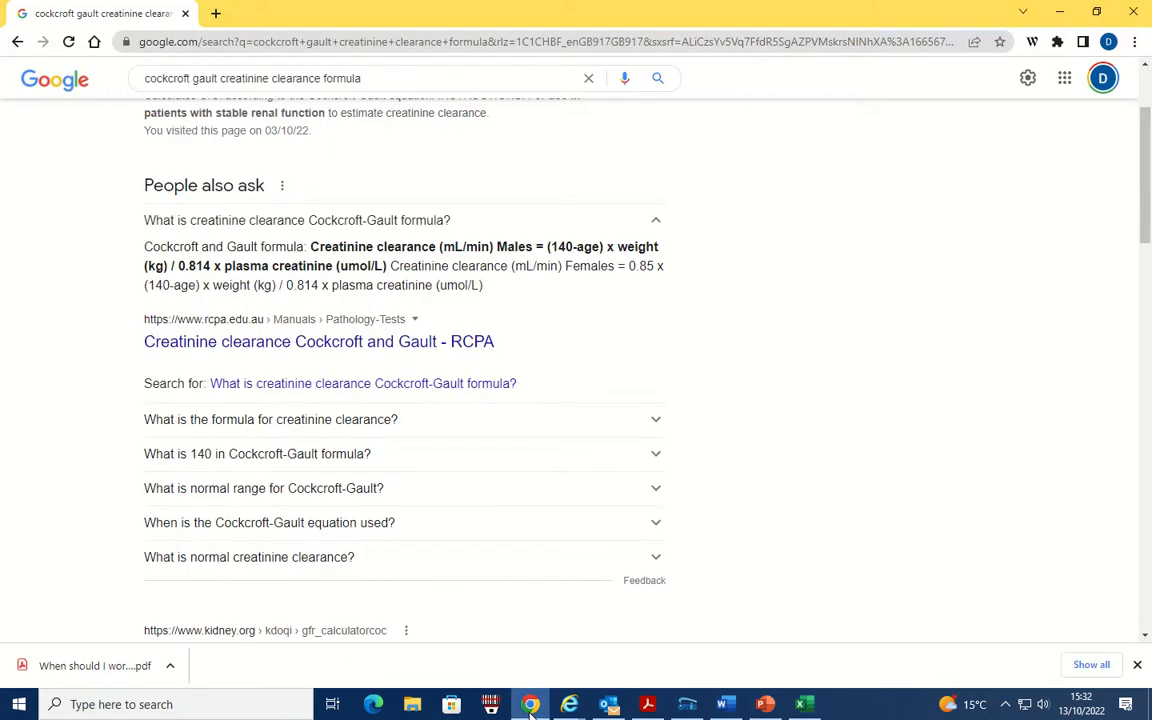
click(530, 704)
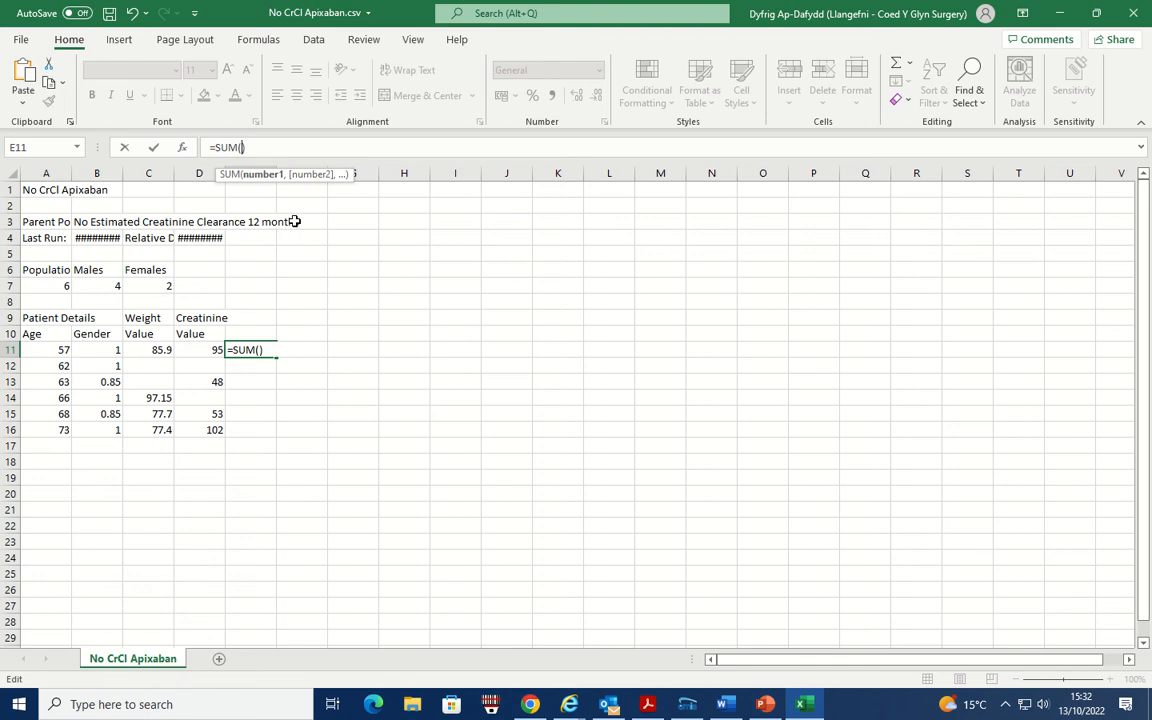
text(140-)
click(55, 349)
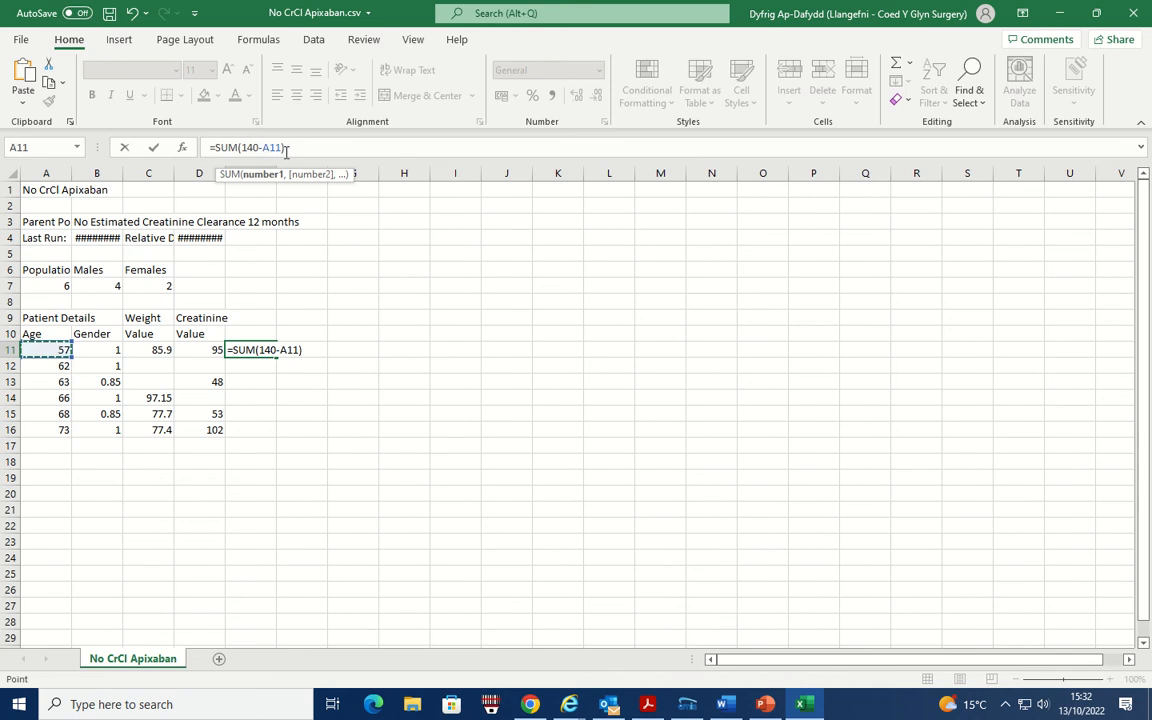
text())
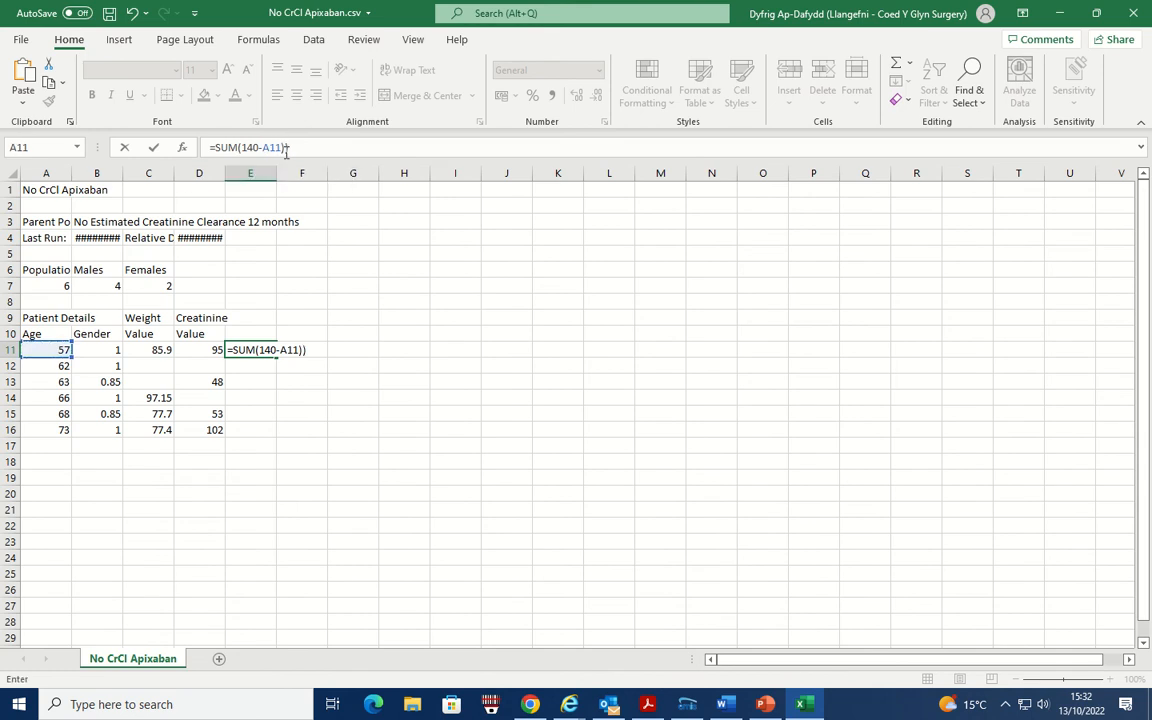
click(250, 149)
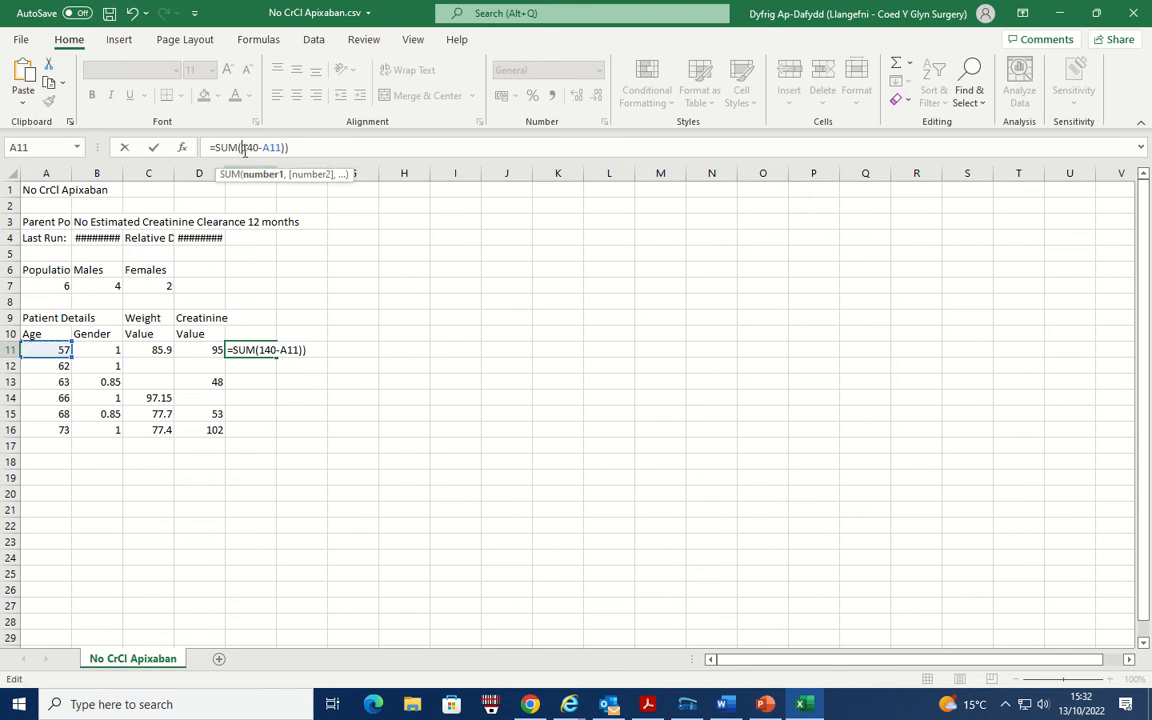
text(()
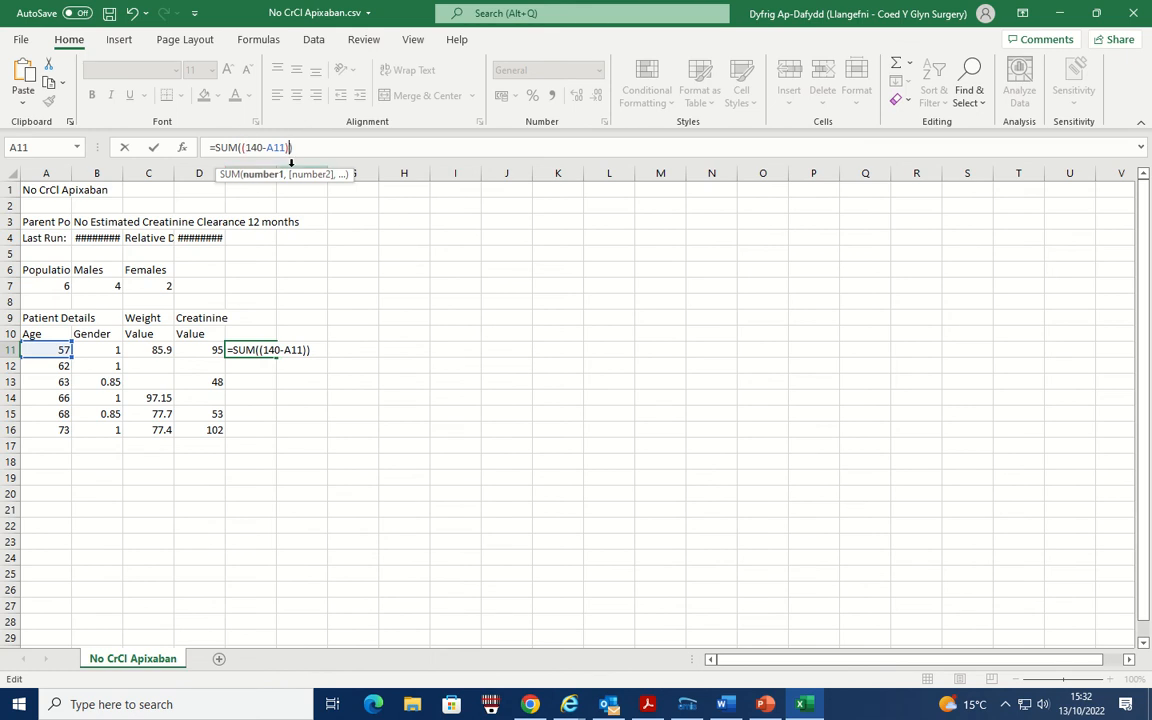
- Recheck the formula in Chrome, multiply the age term in E11 by weight C11, and enclose the product in parentheses: =SUM(((140-A11)*C11))
click(531, 705)
click(533, 705)
text(*)
click(147, 350)
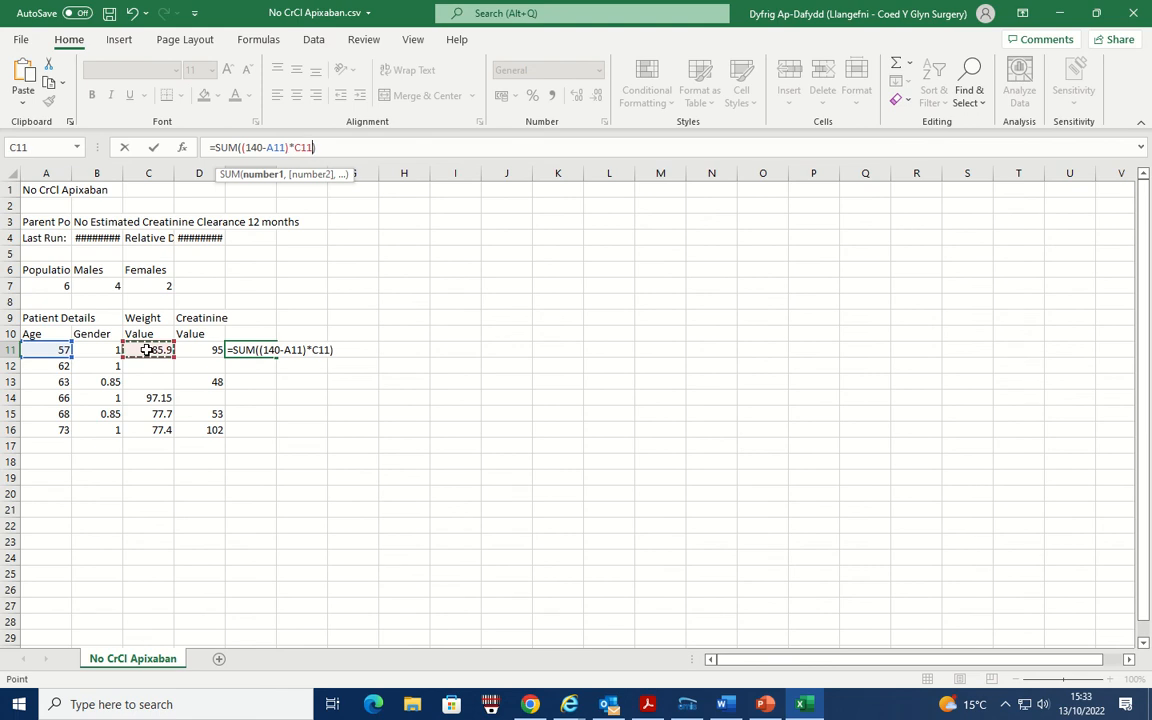
text())
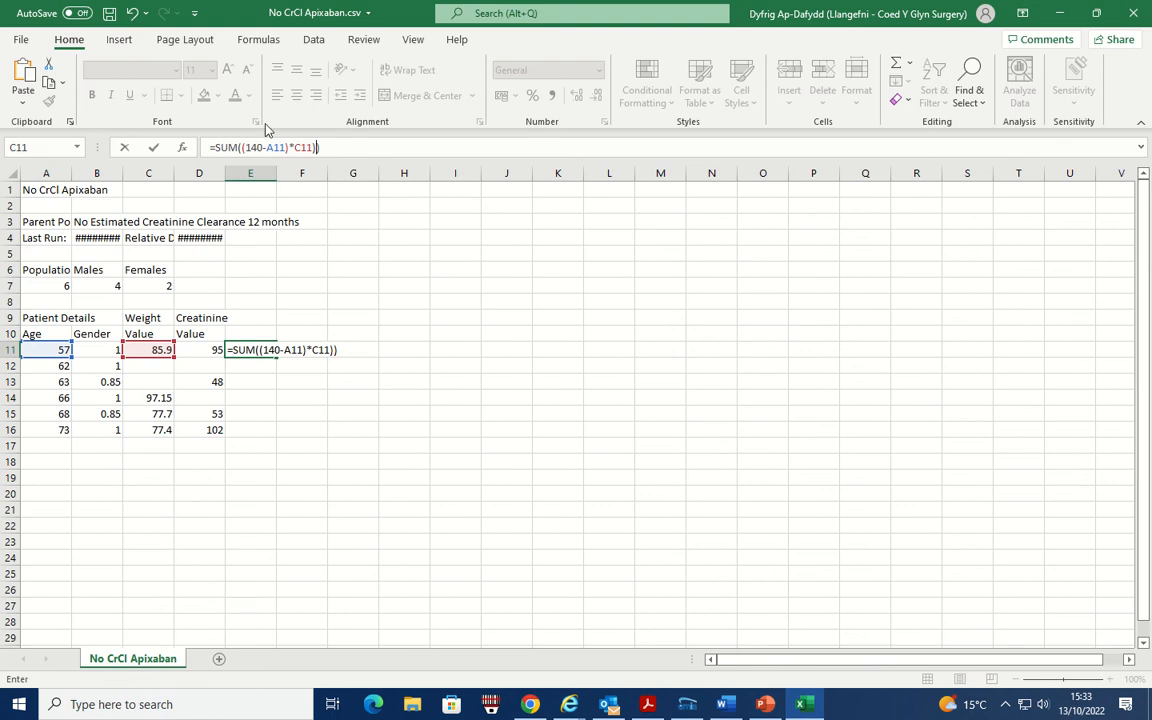
click(250, 148)
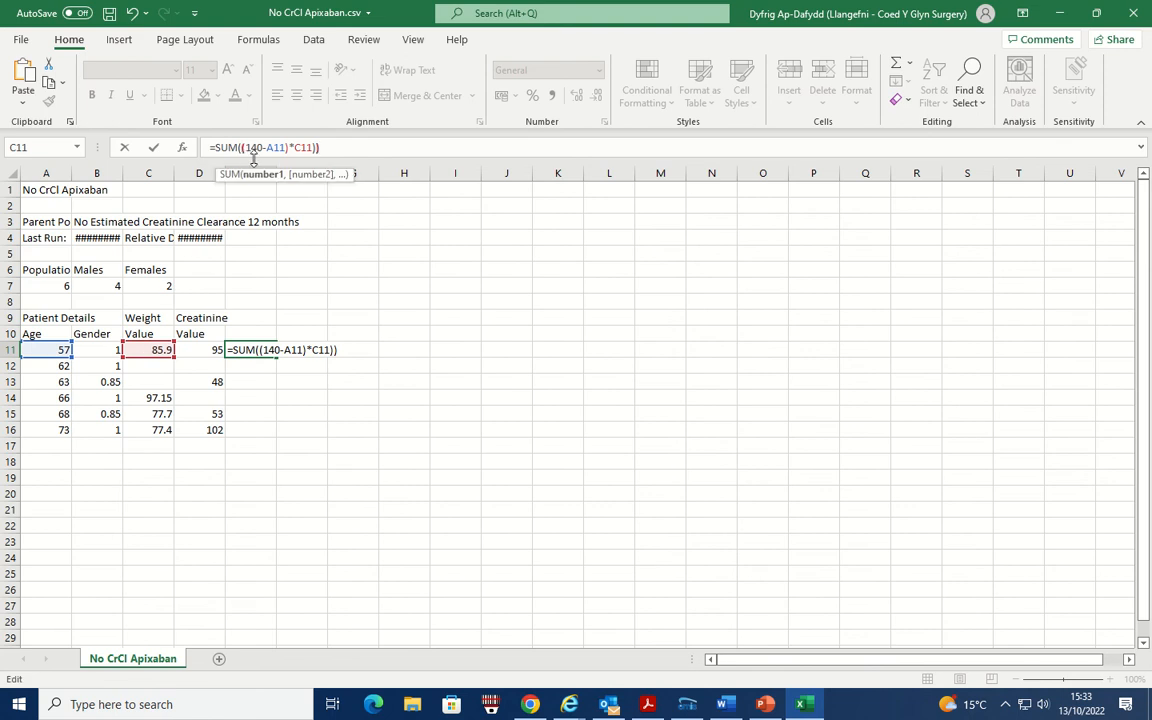
text(()
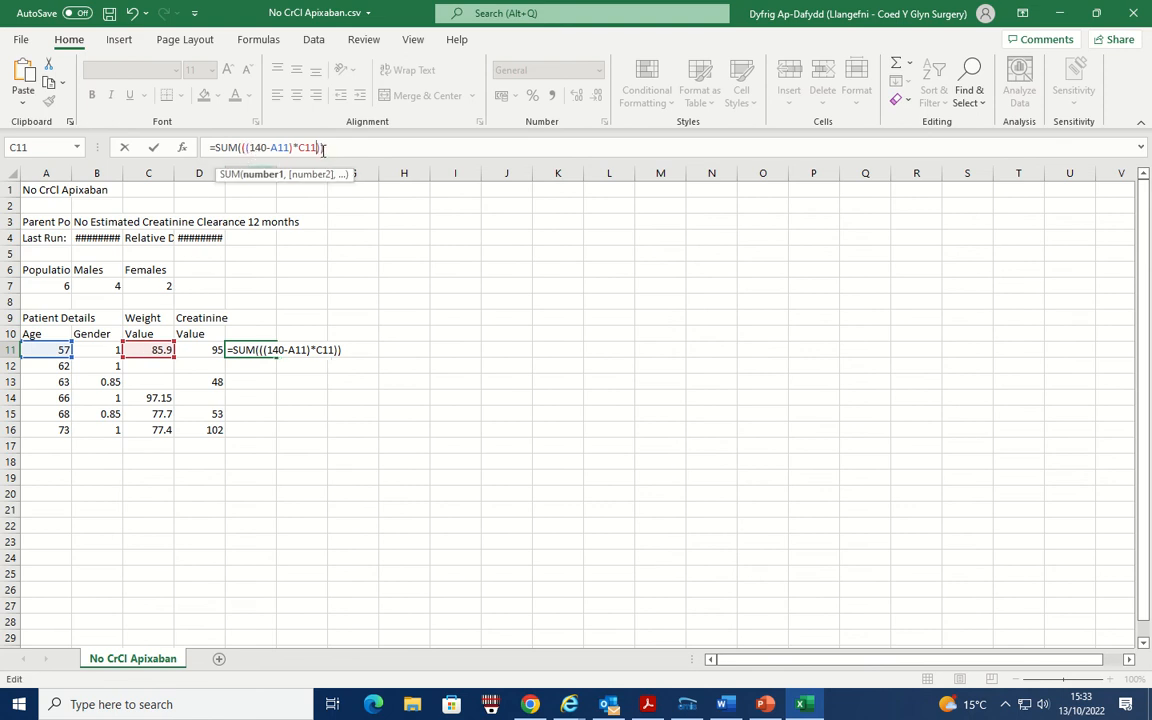
text(/)
- Check the Cockcroft-Gault formula in Chrome and divide the product in E11 by creatinine D11 times 0.814, adding closing parentheses: /(D11*0.814)))
click(531, 706)
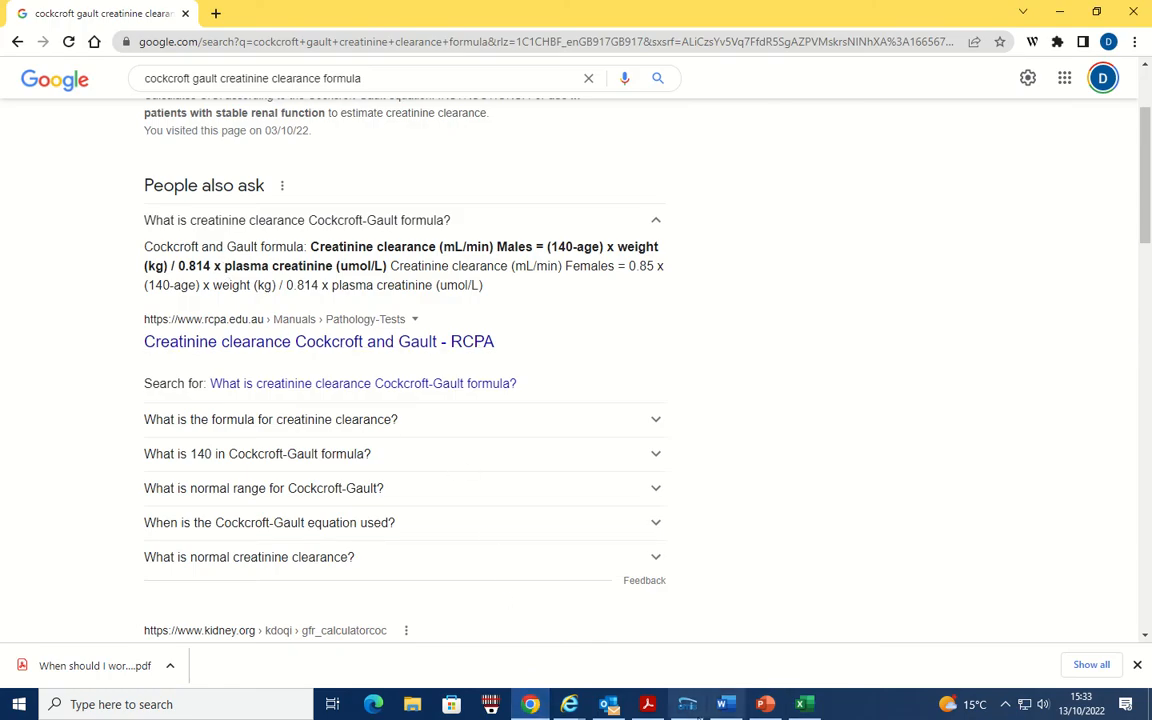
click(807, 708)
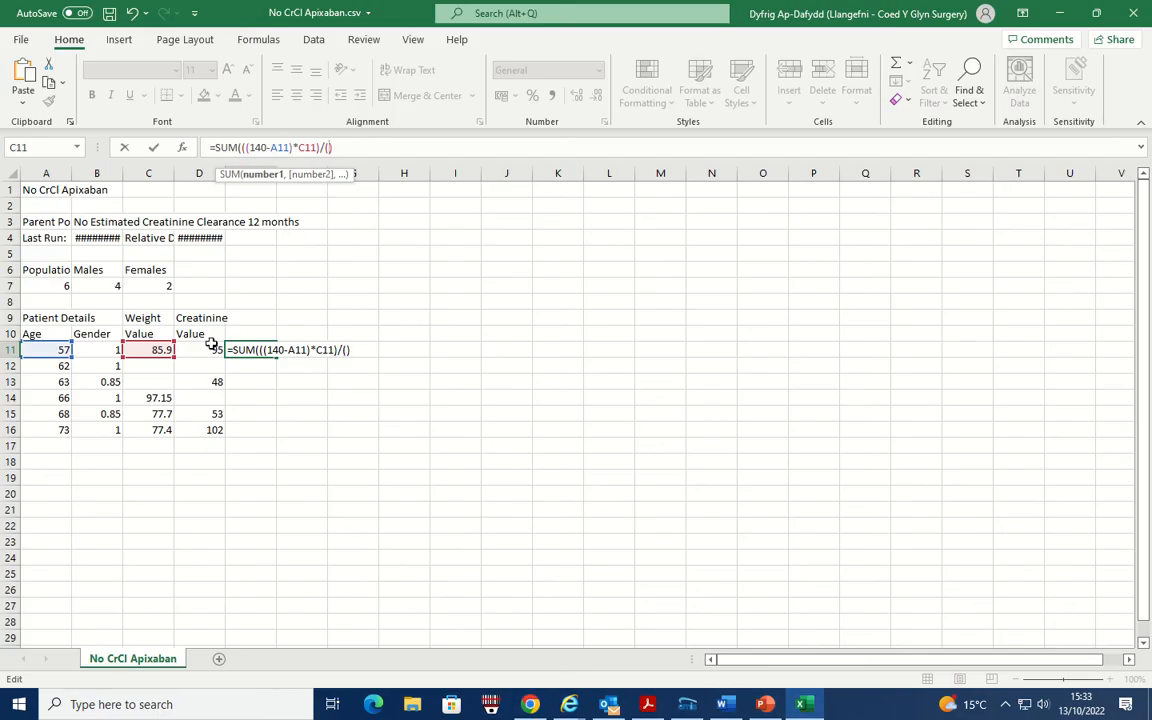
click(216, 350)
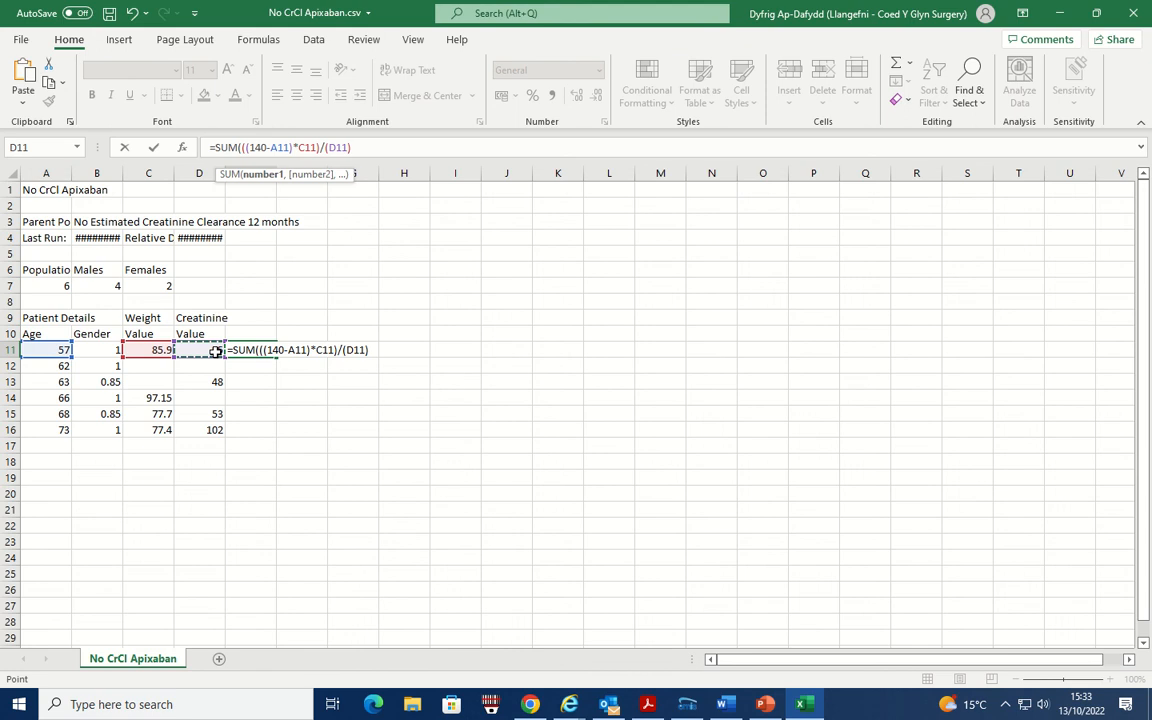
text(*0.814)
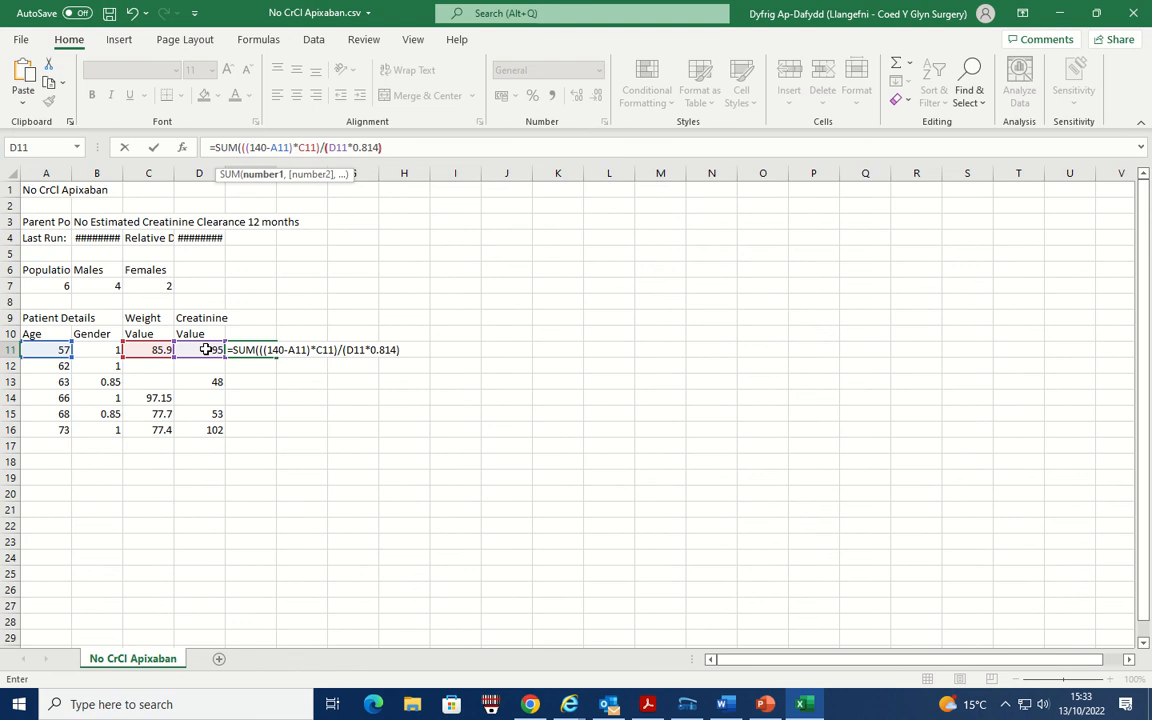
text())
text())
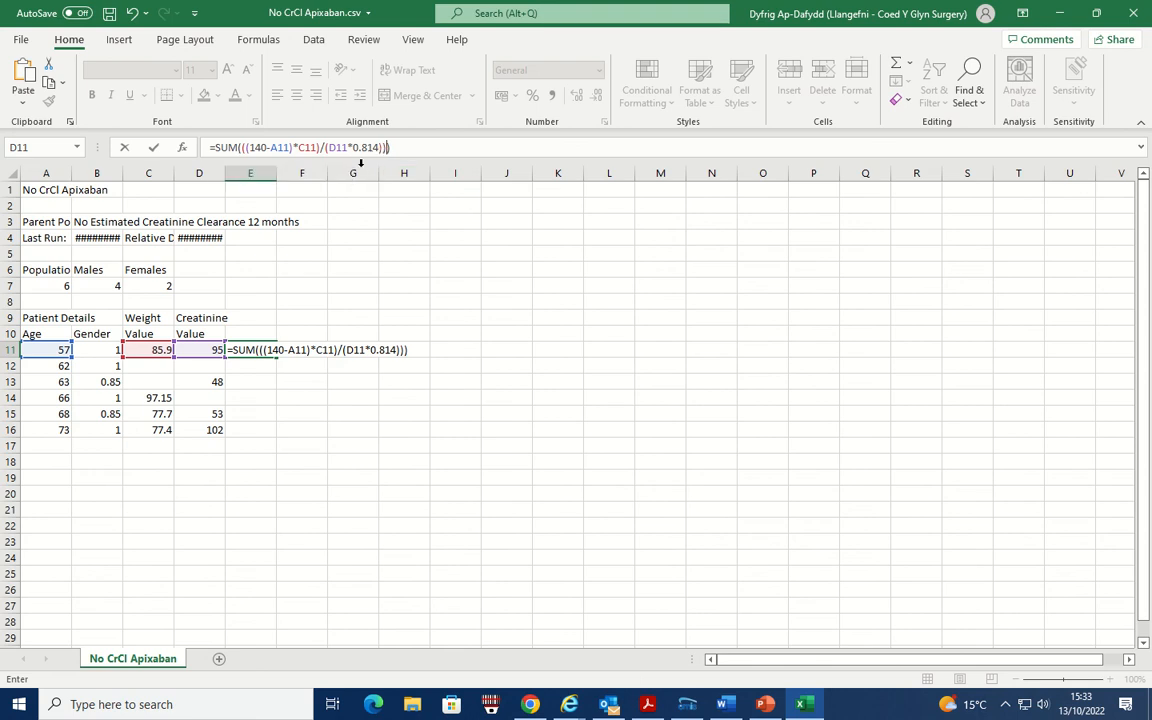
- Enclose the quotient in E11 in parentheses and multiply it by gender factor B11, completing =SUM((((140-A11)*C11)/(D11*0.814))*B11)
click(239, 148)
click(246, 141)
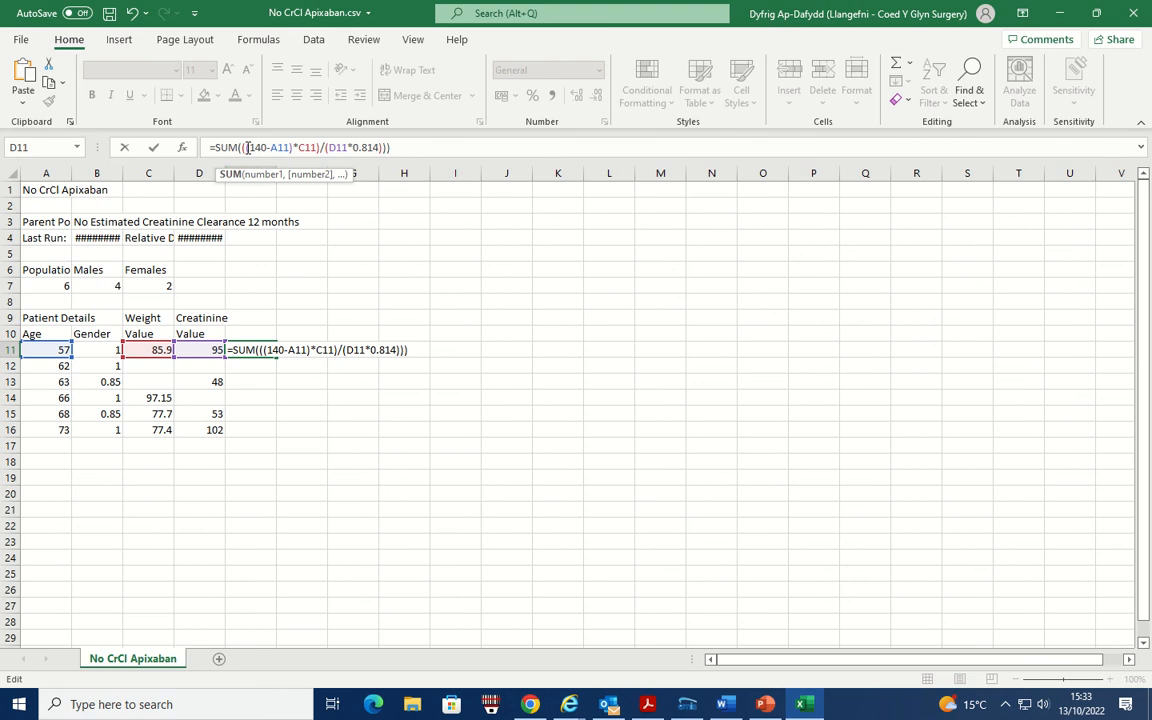
click(244, 149)
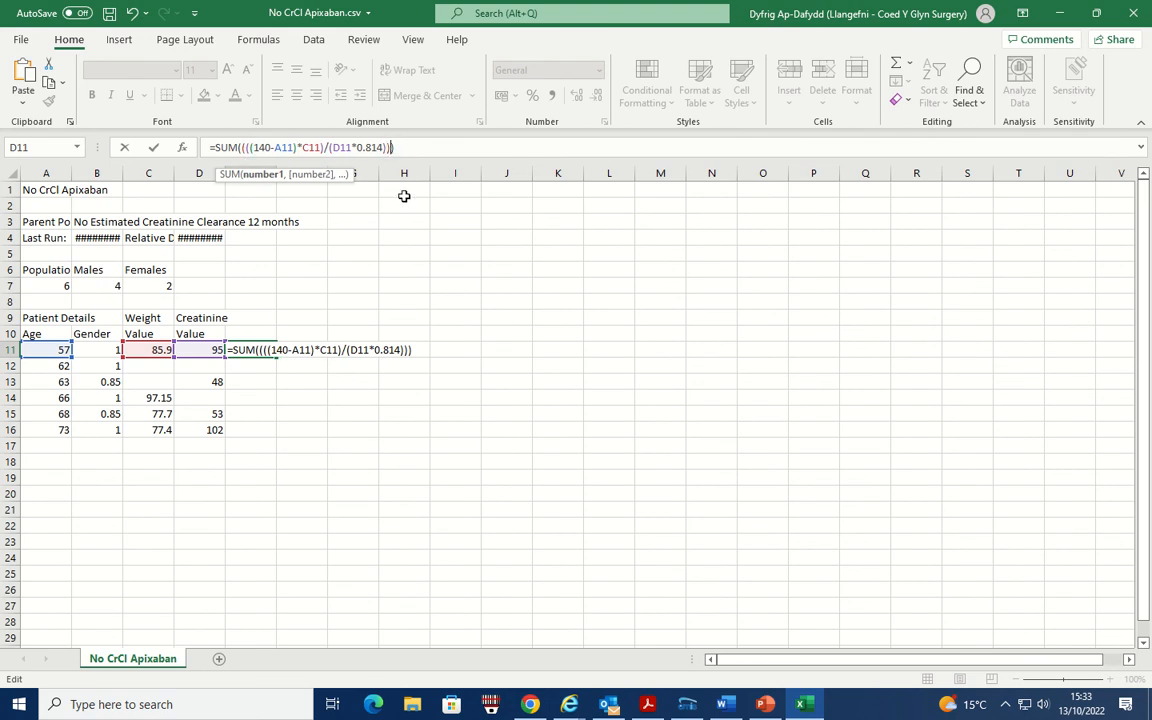
text(*)
click(101, 349)
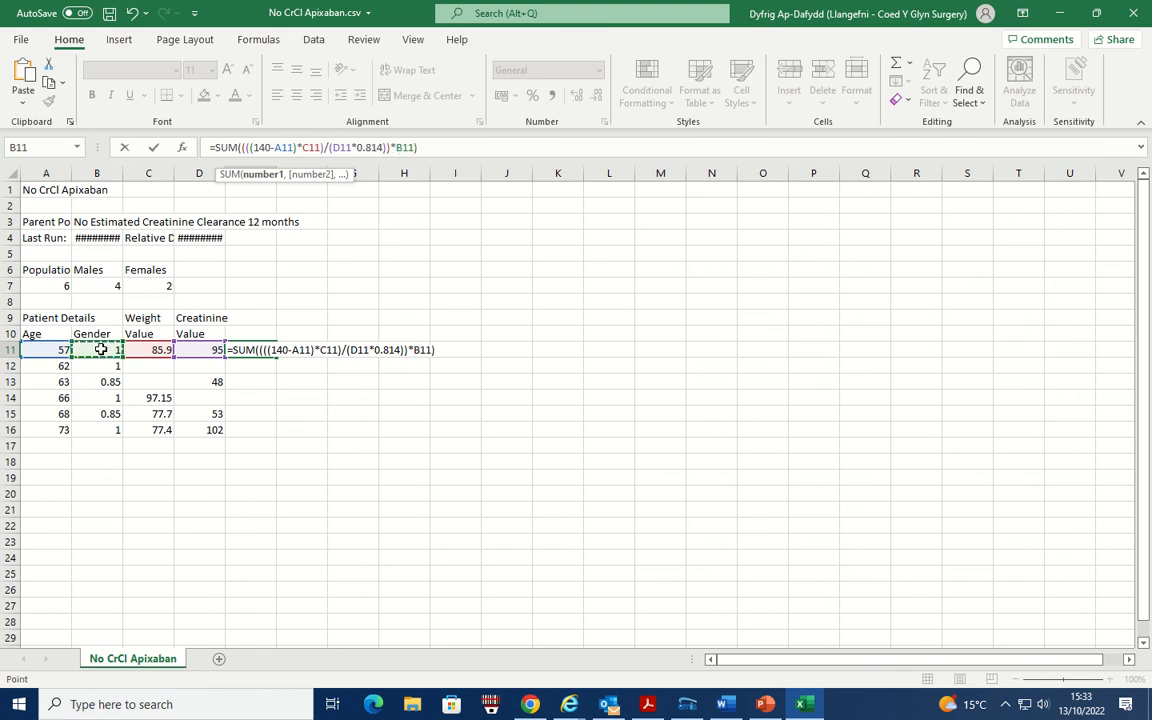
key(Return)
- Fill the clearance formula from E11 down to E16 and check the weight and creatinine inputs in C13, C12, D12 and D14
click(247, 349)
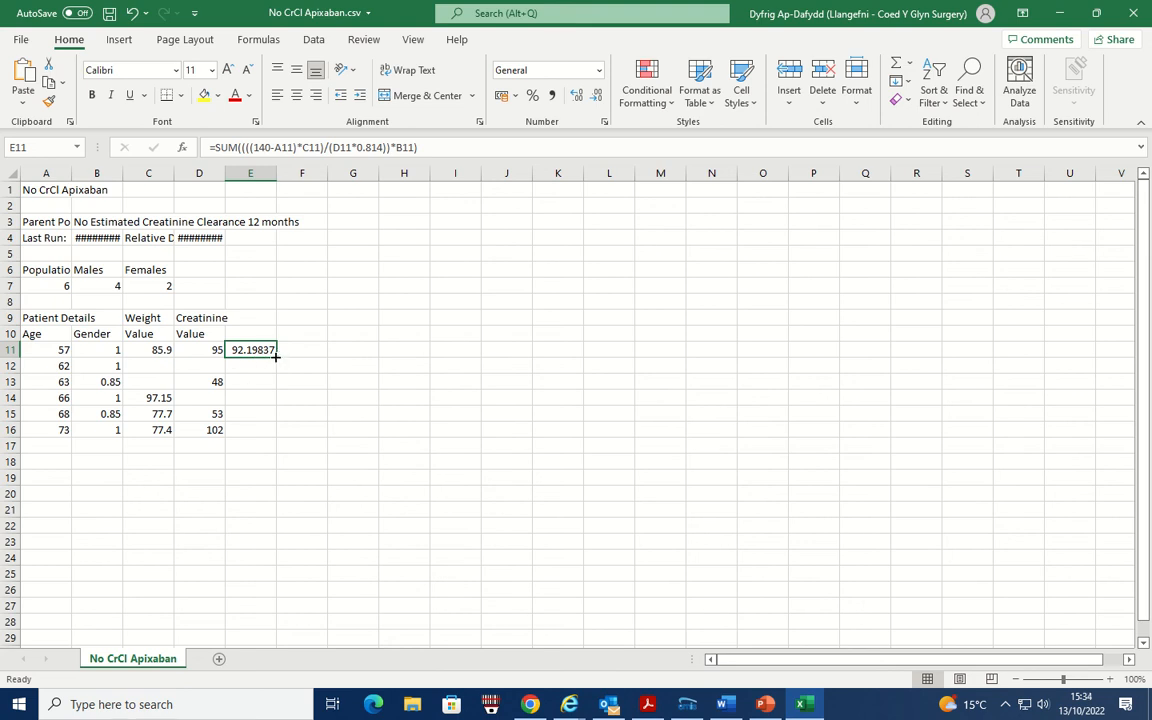
drag(275, 355, 277, 438)
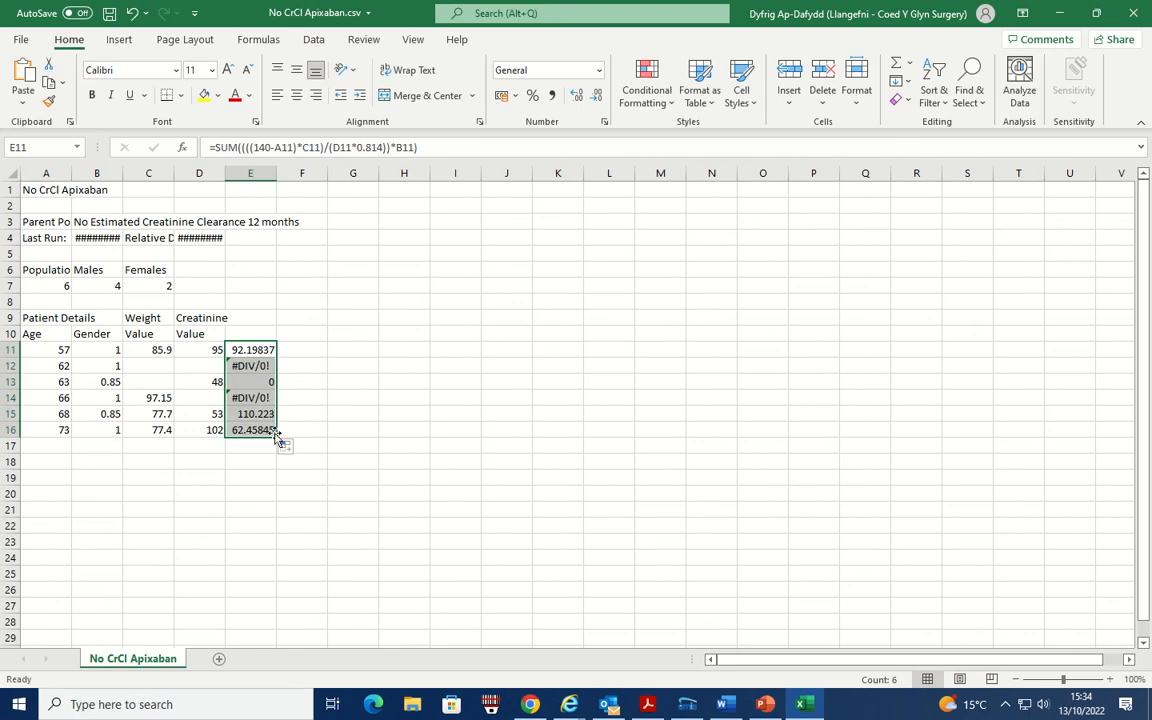
click(154, 383)
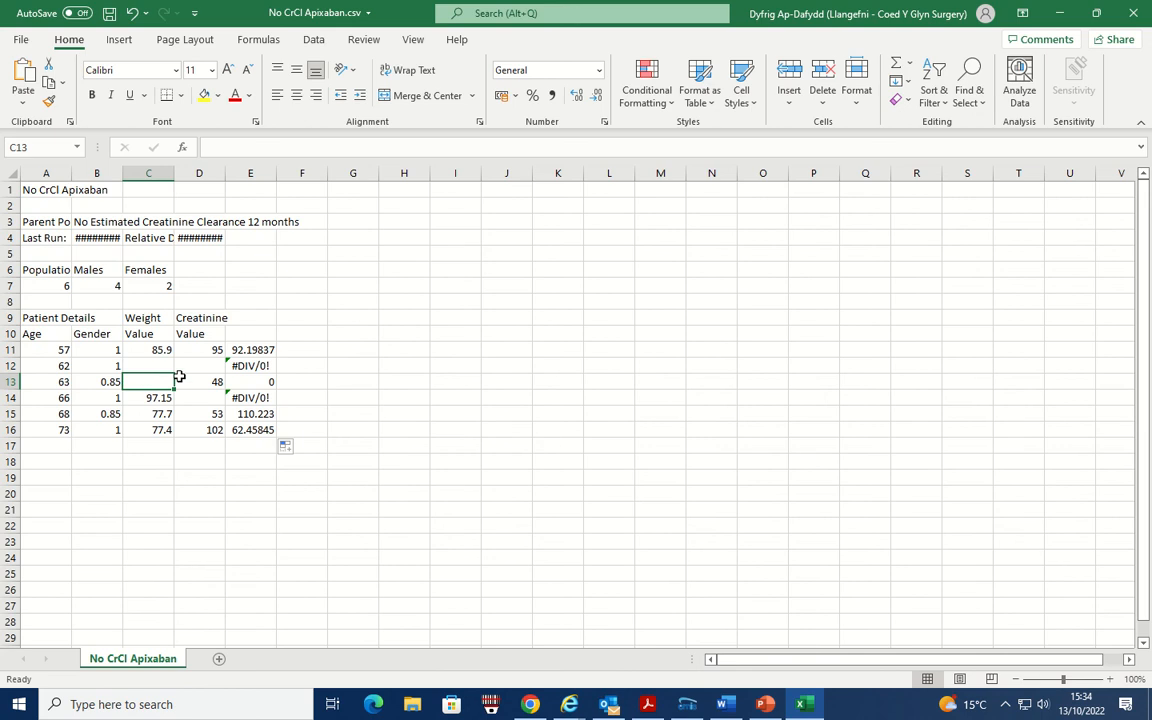
click(158, 364)
click(203, 365)
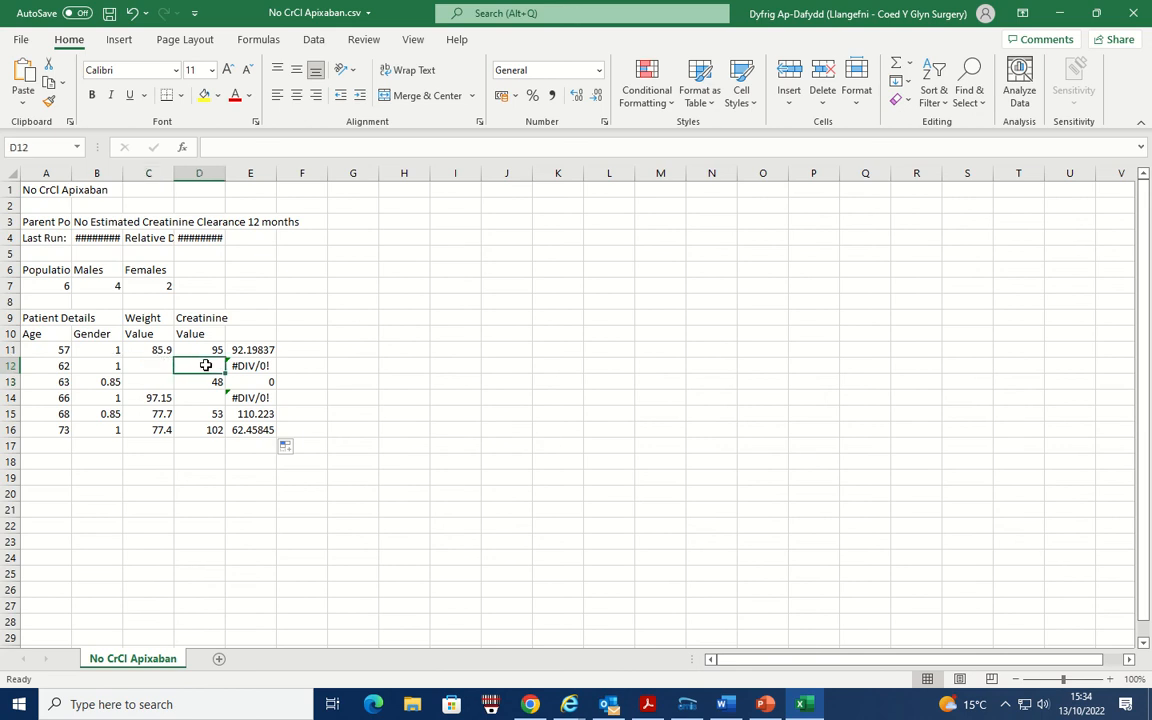
click(200, 396)
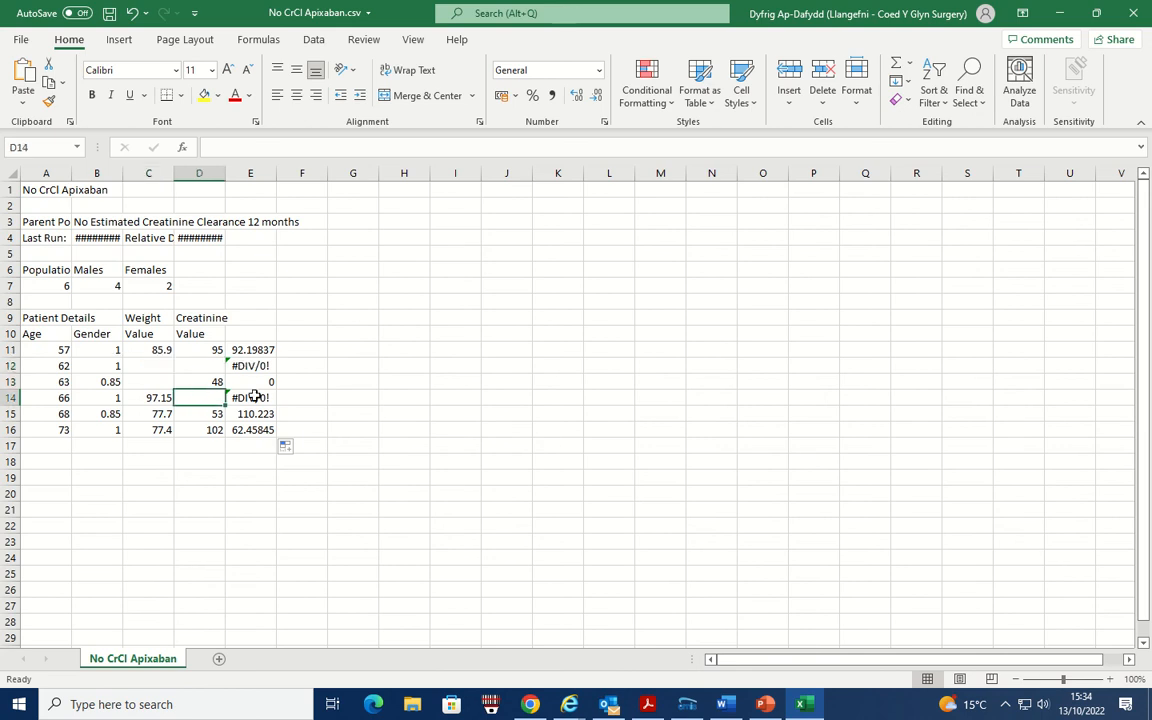